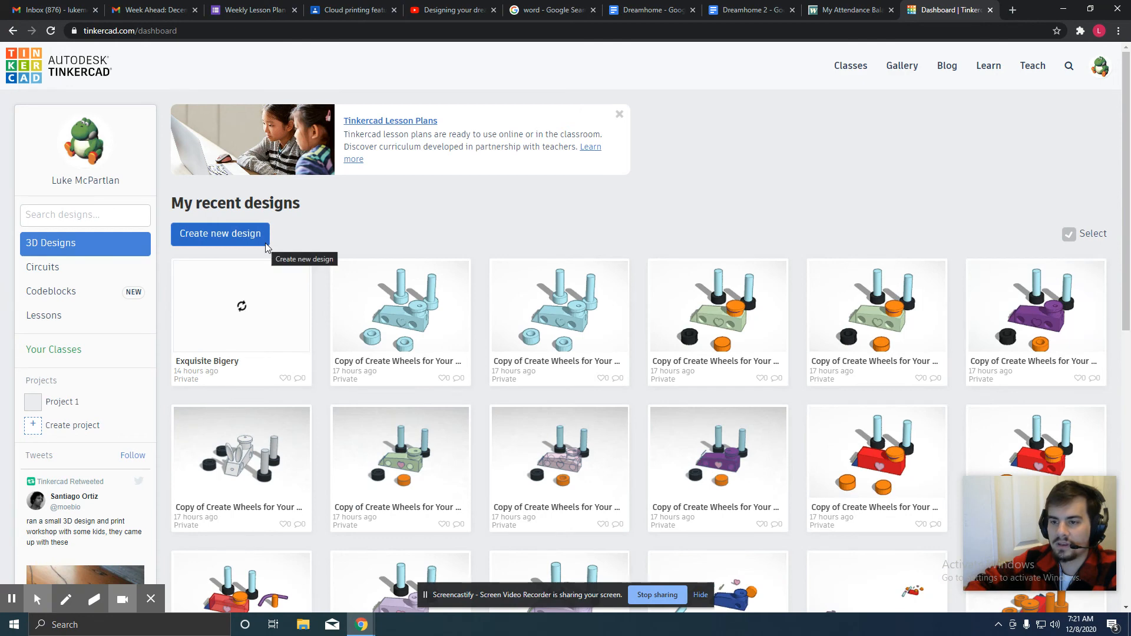
# - Create a new 3D design and place a solid box in the back-left area of the workplane
pyautogui.click(250, 236)
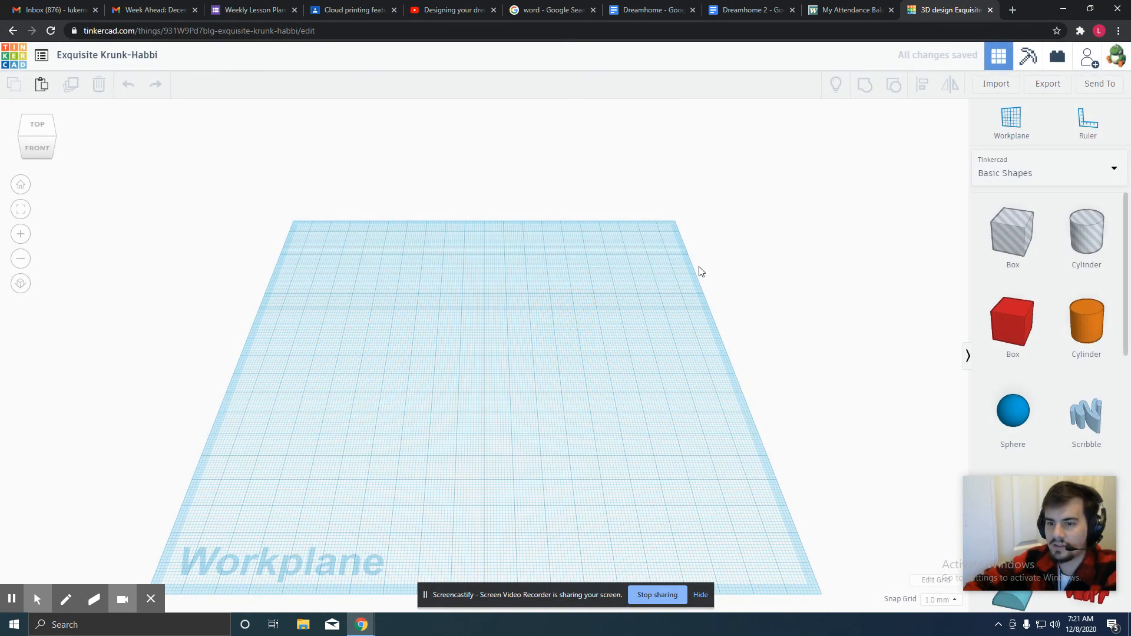
pyautogui.moveTo(547, 359); pyautogui.dragTo(580, 457, button='right')
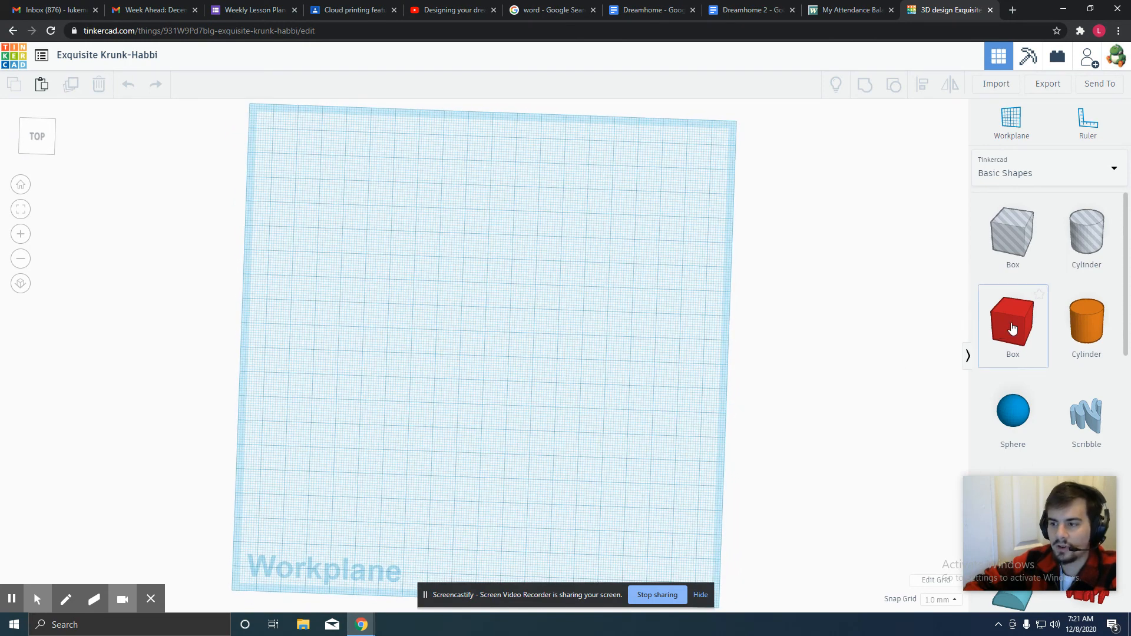
pyautogui.moveTo(1016, 333); pyautogui.dragTo(409, 251)
# - Reduce the box to 5 mm high and 4 mm deep so it forms a thin wall bar
pyautogui.moveTo(420, 274)
pyautogui.mouseDown(button='right')
pyautogui.moveTo(447, 240)
pyautogui.moveTo(388, 234)
pyautogui.mouseUp(button='right')
pyautogui.moveTo(389, 251); pyautogui.dragTo(390, 254)
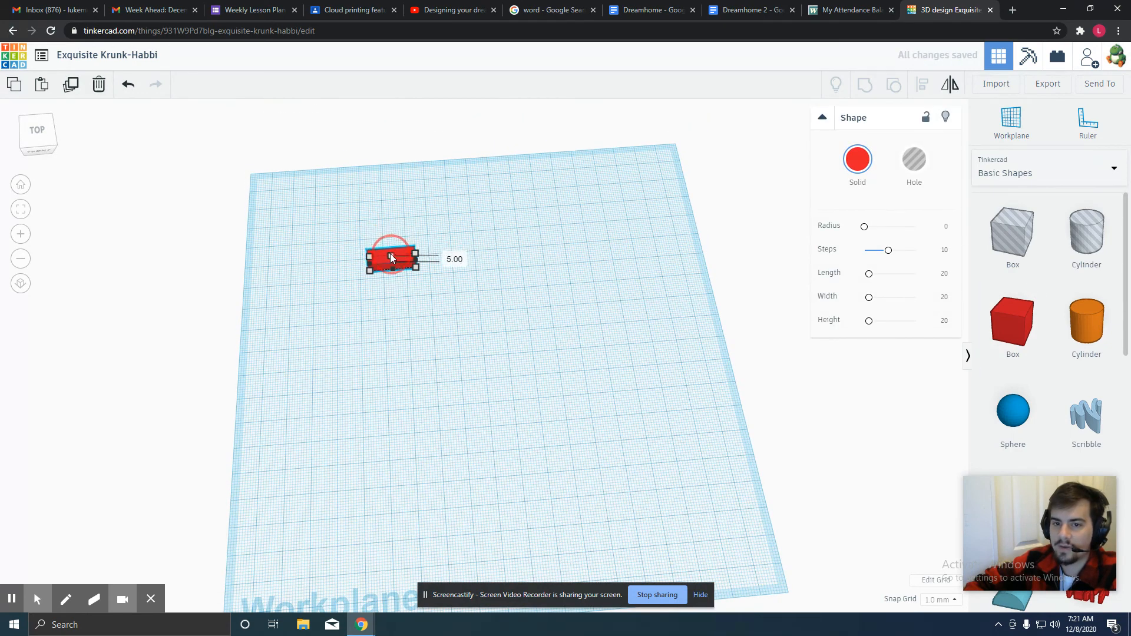
pyautogui.click(423, 306)
pyautogui.click(410, 270)
pyautogui.moveTo(416, 266)
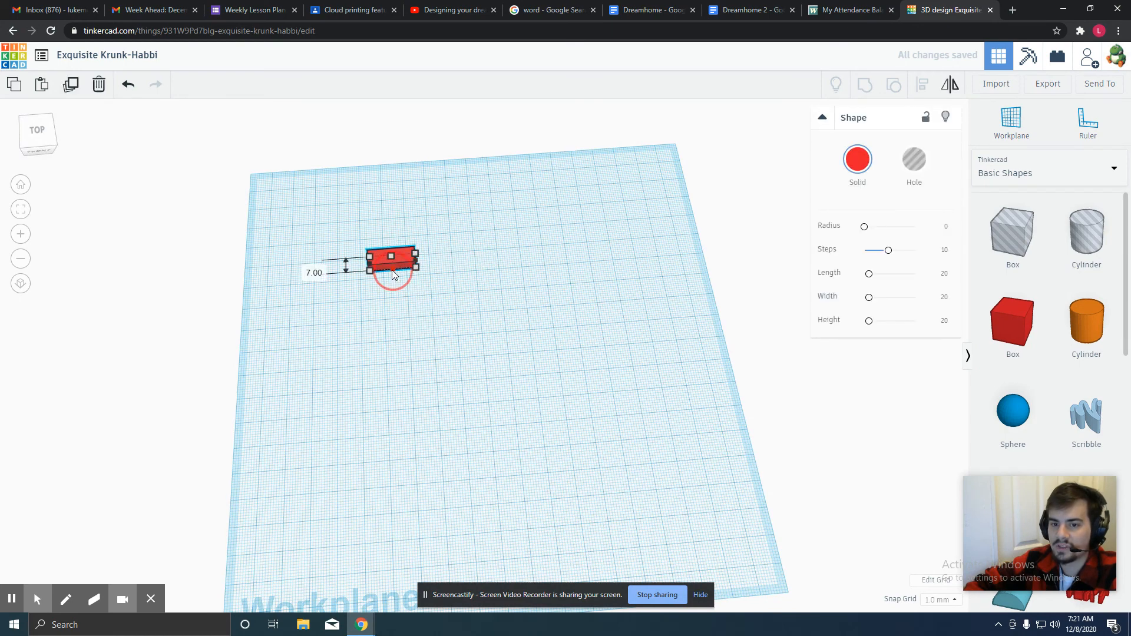
pyautogui.moveTo(394, 268); pyautogui.dragTo(394, 265)
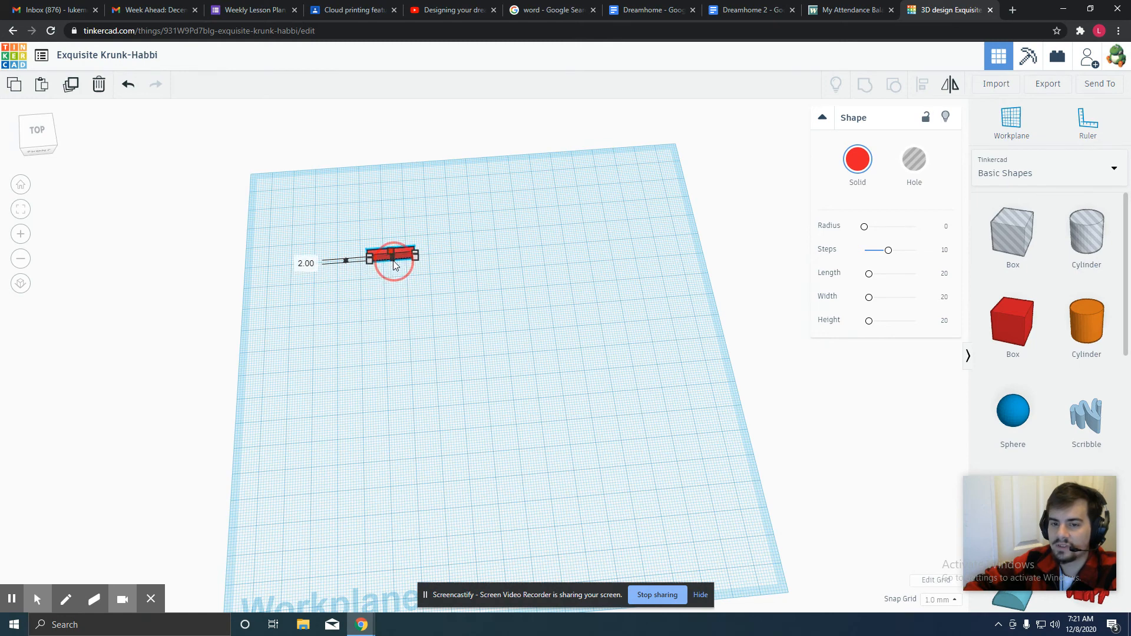
pyautogui.moveTo(395, 268); pyautogui.dragTo(396, 269)
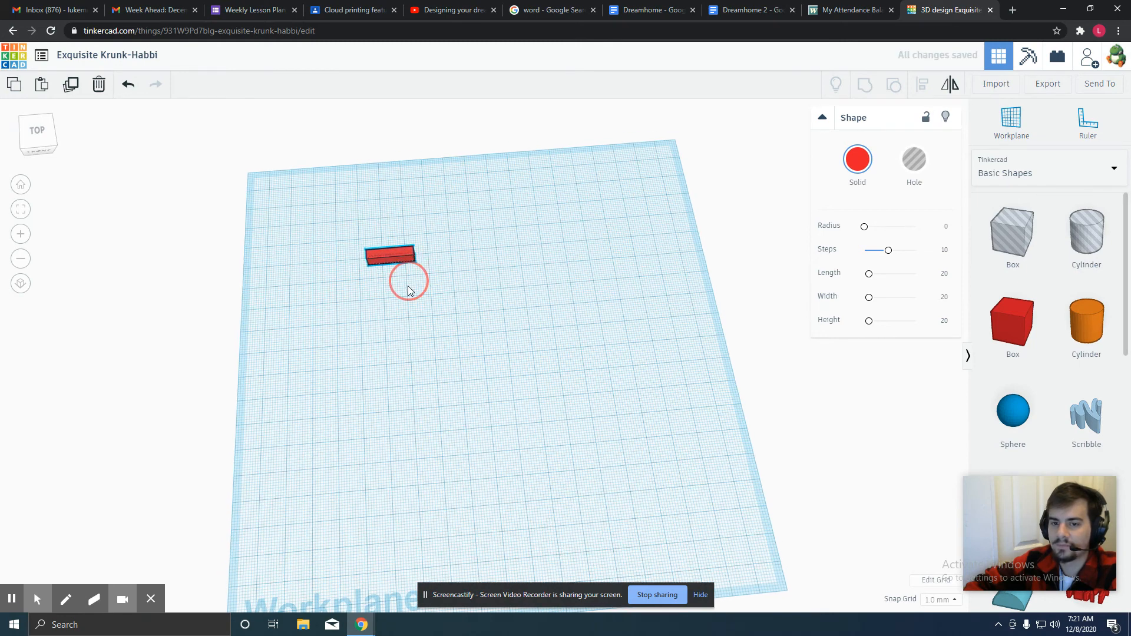
pyautogui.moveTo(395, 269); pyautogui.dragTo(397, 270, button='right')
pyautogui.moveTo(389, 254); pyautogui.dragTo(390, 255)
pyautogui.click(409, 285)
pyautogui.moveTo(409, 285); pyautogui.dragTo(387, 231, button='right')
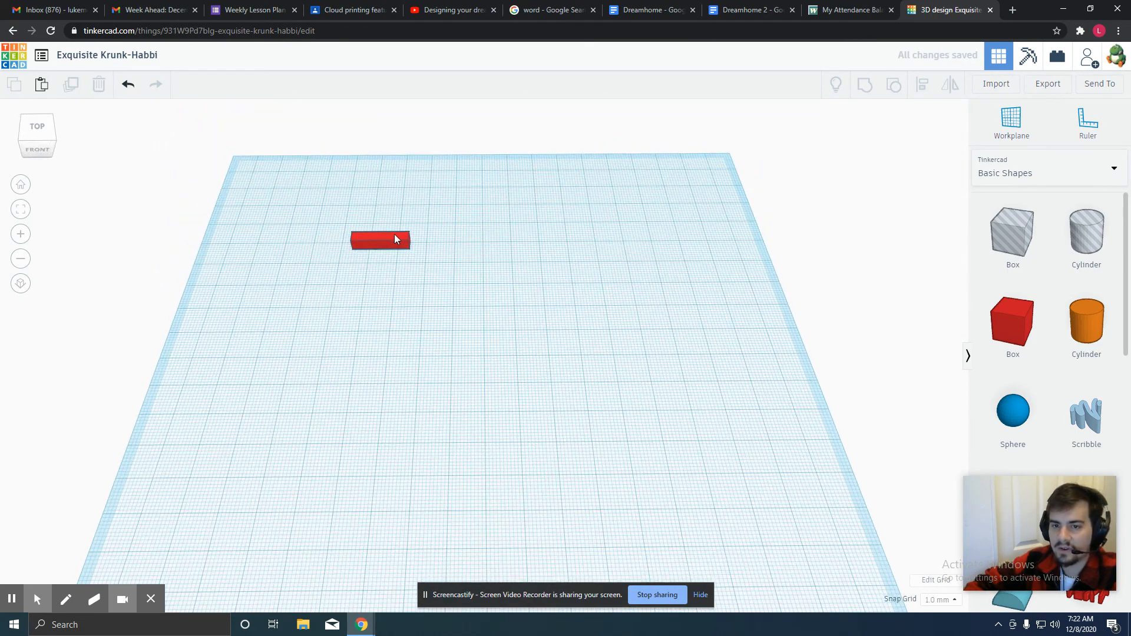
# - Lengthen the wall bar to 34 mm
pyautogui.click(397, 238)
pyautogui.moveTo(417, 247)
pyautogui.moveTo(413, 248); pyautogui.dragTo(439, 231, button='right')
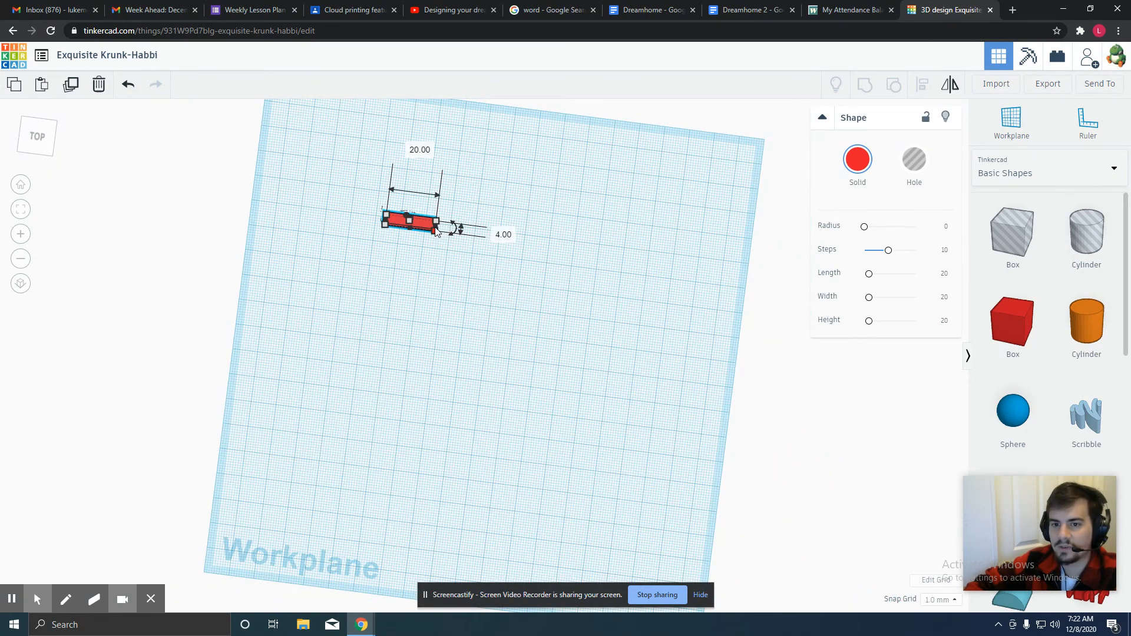
pyautogui.moveTo(434, 229); pyautogui.dragTo(437, 348)
pyautogui.hotkey('ctrl', 'd')
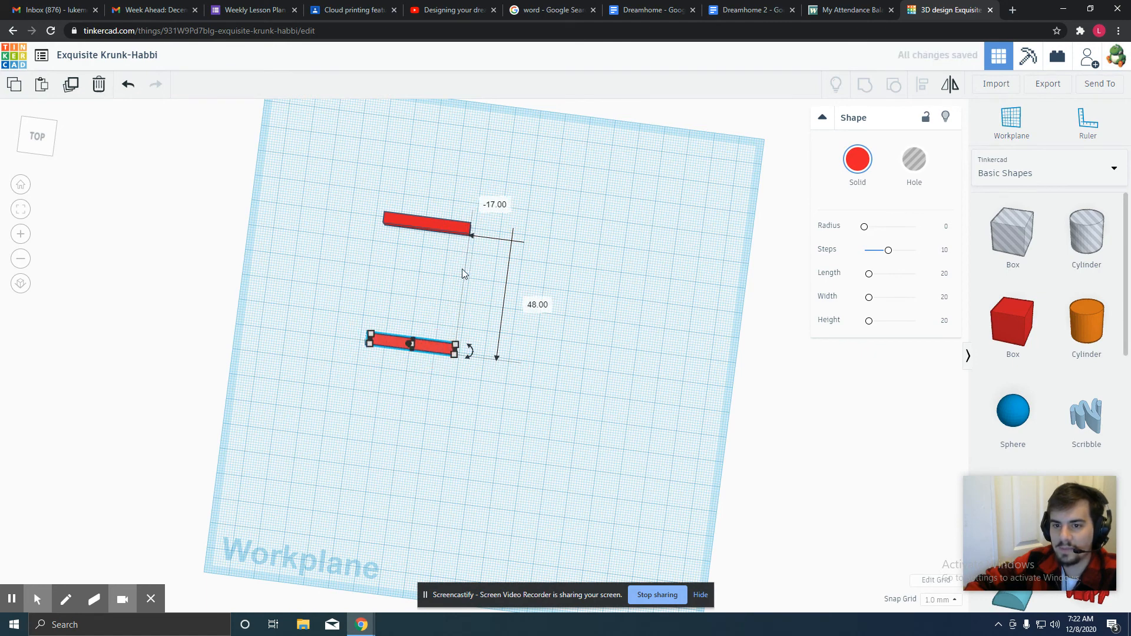
pyautogui.scroll(3, 467, 263)
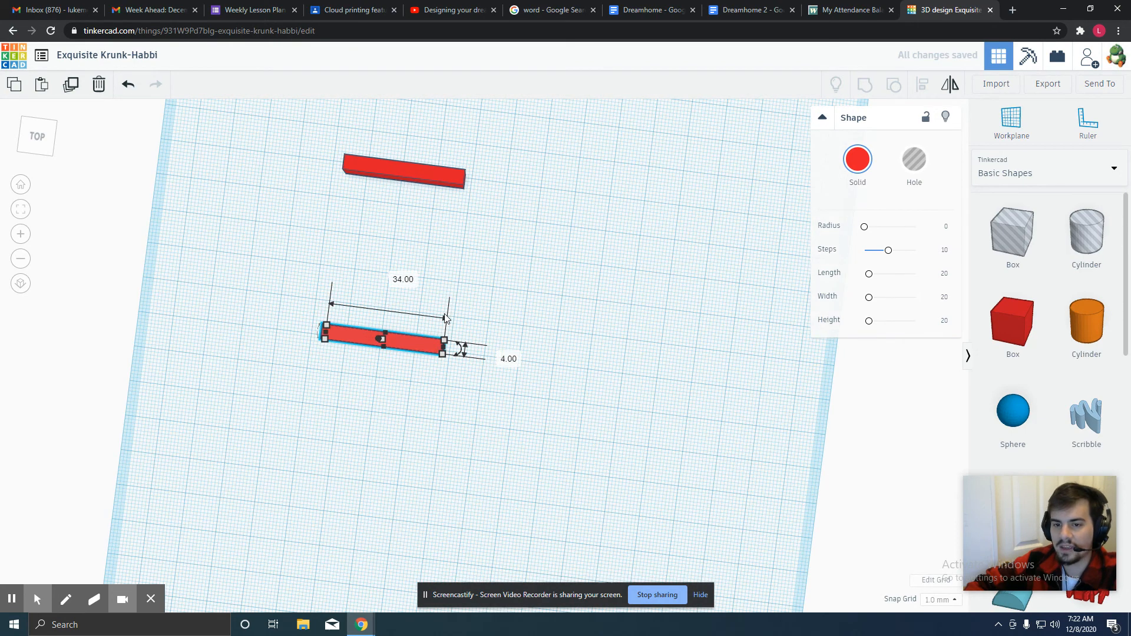
pyautogui.moveTo(420, 351)
pyautogui.mouseDown()
pyautogui.moveTo(449, 181)
pyautogui.moveTo(422, 347)
pyautogui.mouseUp()
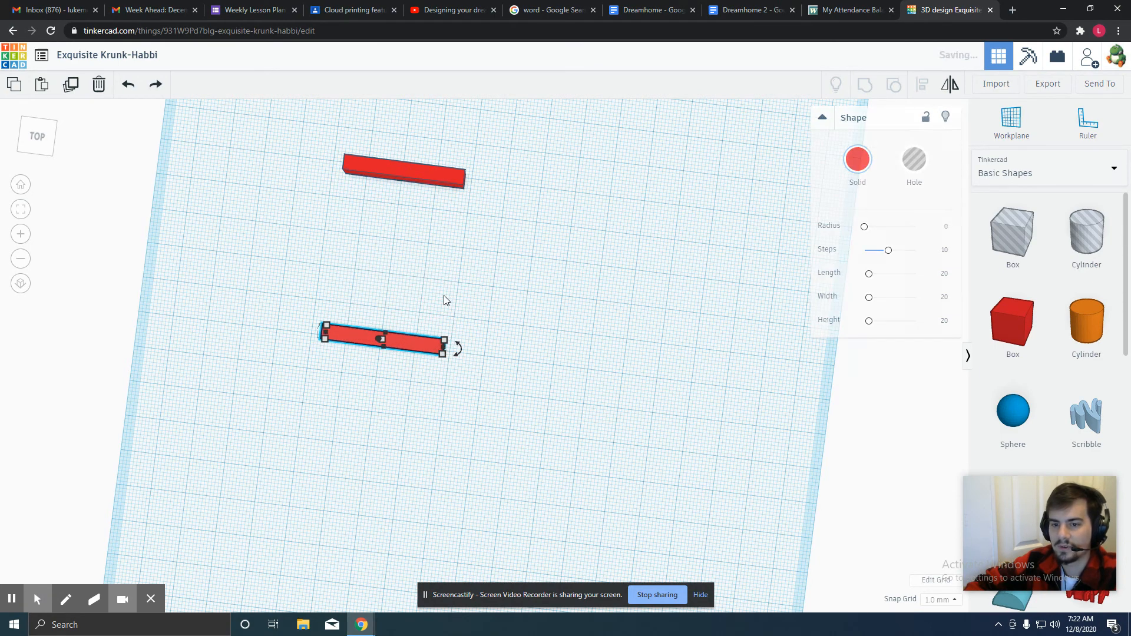
pyautogui.hotkey('ctrl', 'z')
pyautogui.click(482, 201)
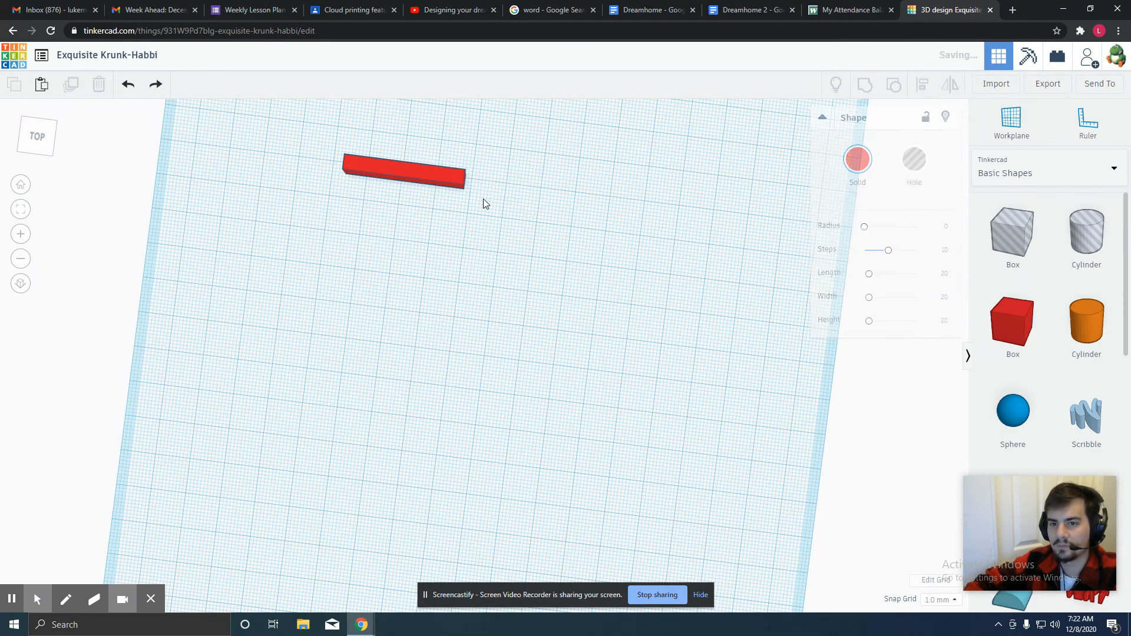
# - Duplicate the wall bar and place the copy parallel to it, towards the front of the workplane
pyautogui.moveTo(457, 187); pyautogui.dragTo(423, 400)
pyautogui.click(404, 319)
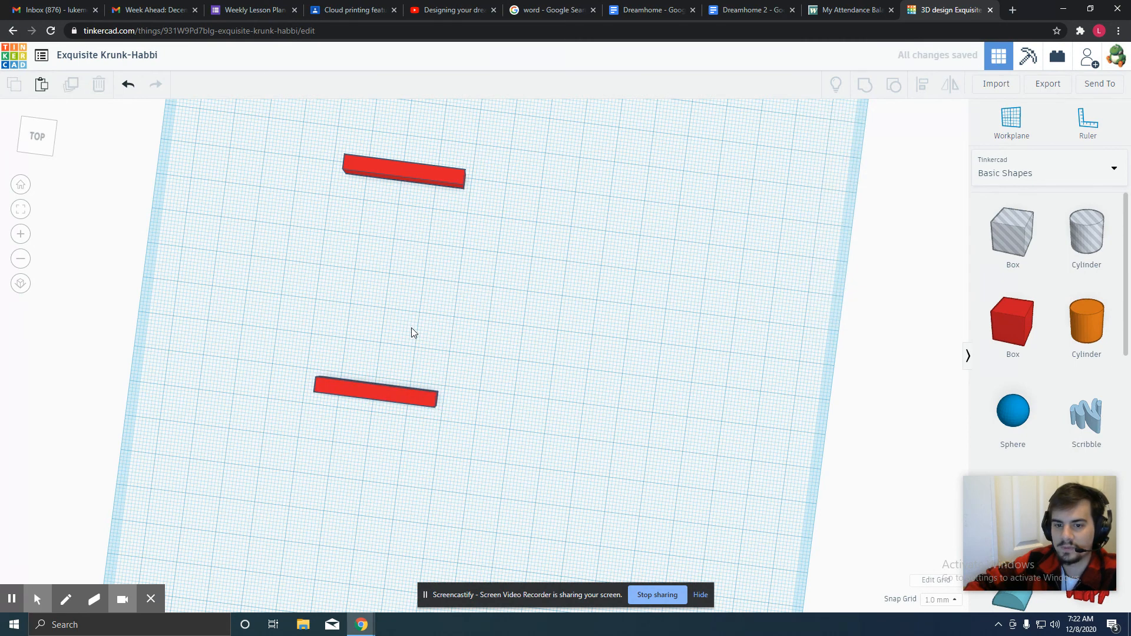
# - Add a perpendicular copy of the bar, about 62 mm long, joining the left ends of the two parallel bars
pyautogui.click(410, 393)
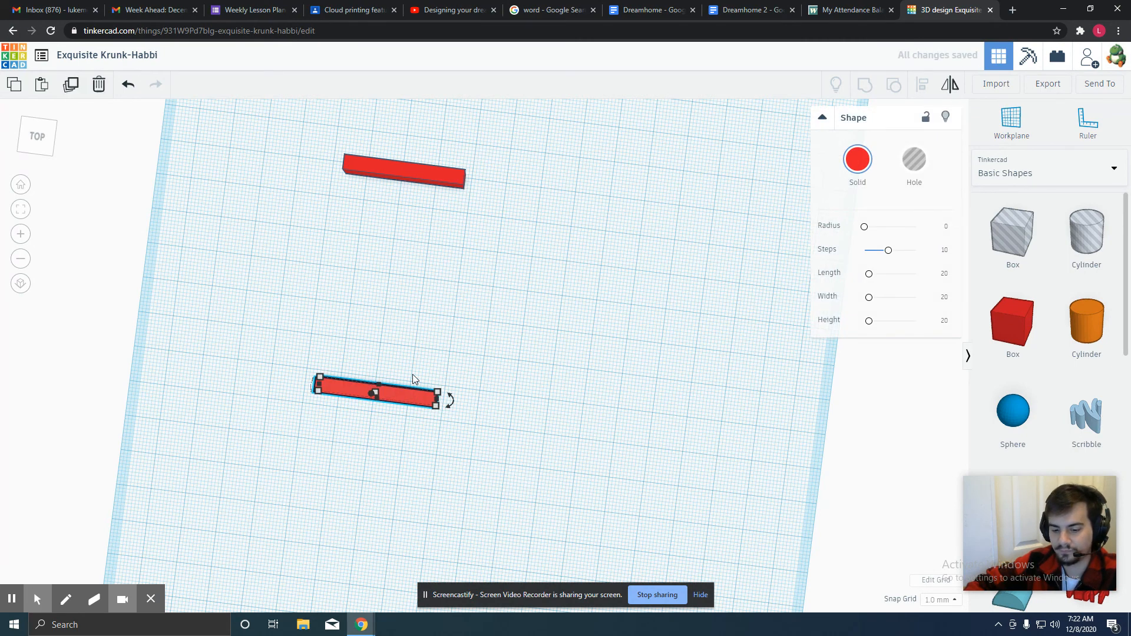
pyautogui.keyDown('alt'); pyautogui.moveTo(412, 381); pyautogui.dragTo(348, 197); pyautogui.keyUp('alt')
pyautogui.moveTo(354, 198); pyautogui.dragTo(500, 518, button='right')
pyautogui.moveTo(676, 450)
pyautogui.mouseDown()
pyautogui.moveTo(664, 450)
pyautogui.moveTo(678, 444)
pyautogui.mouseUp()
pyautogui.moveTo(731, 498); pyautogui.dragTo(518, 426, button='right')
# - Thin the front bar and the long left bar to 2 mm each
pyautogui.click(529, 424)
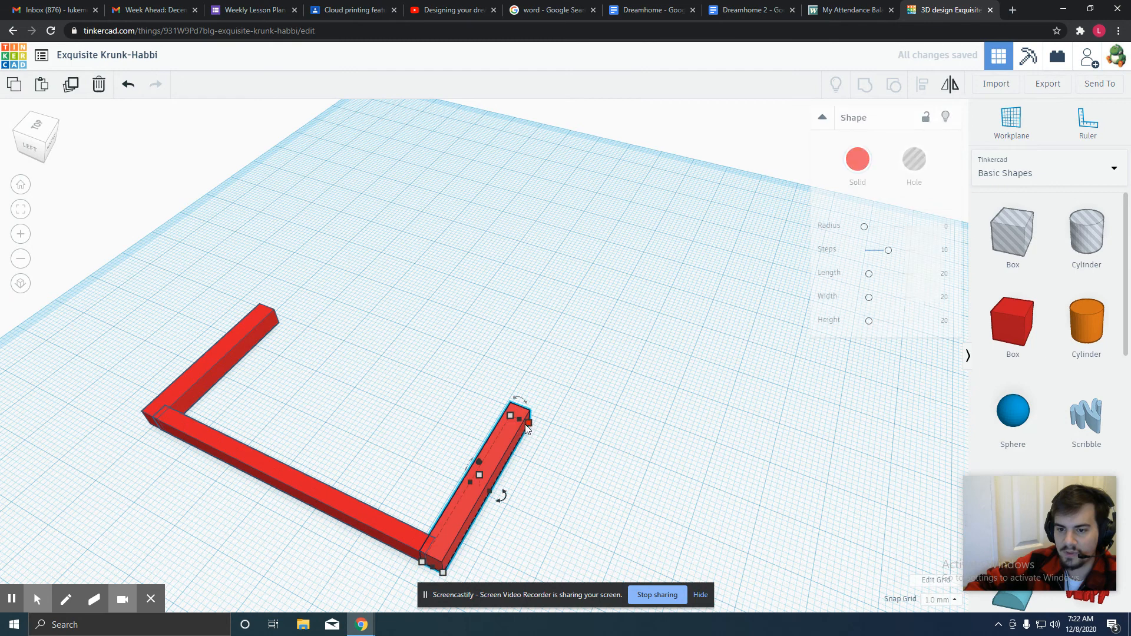
pyautogui.moveTo(528, 425)
pyautogui.mouseDown()
pyautogui.moveTo(508, 415)
pyautogui.moveTo(519, 420)
pyautogui.mouseUp()
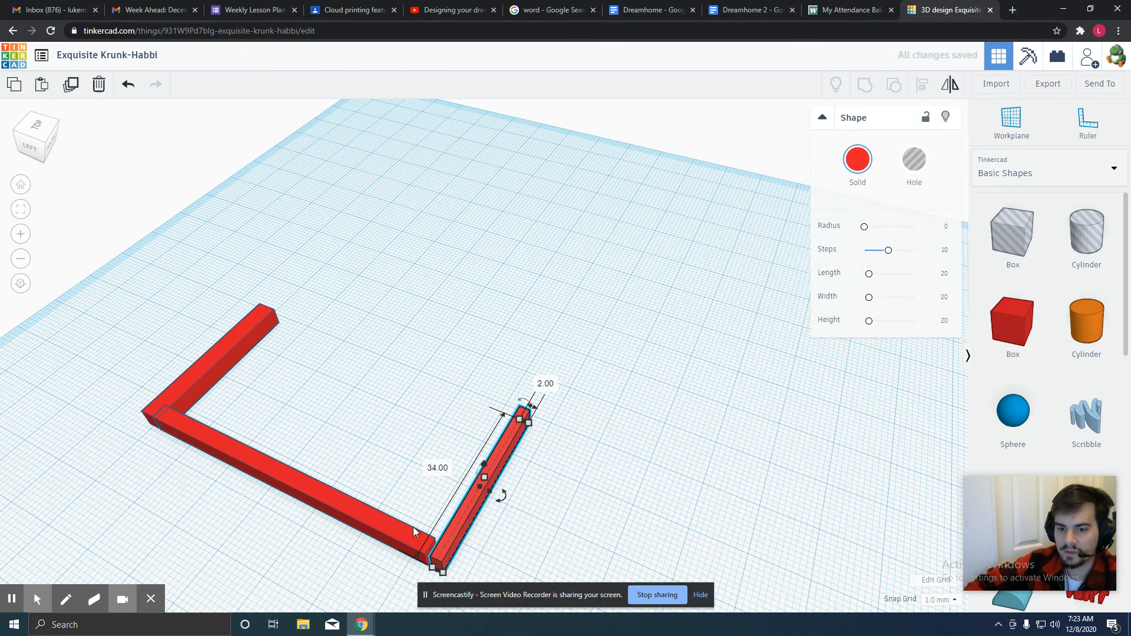
pyautogui.click(423, 546)
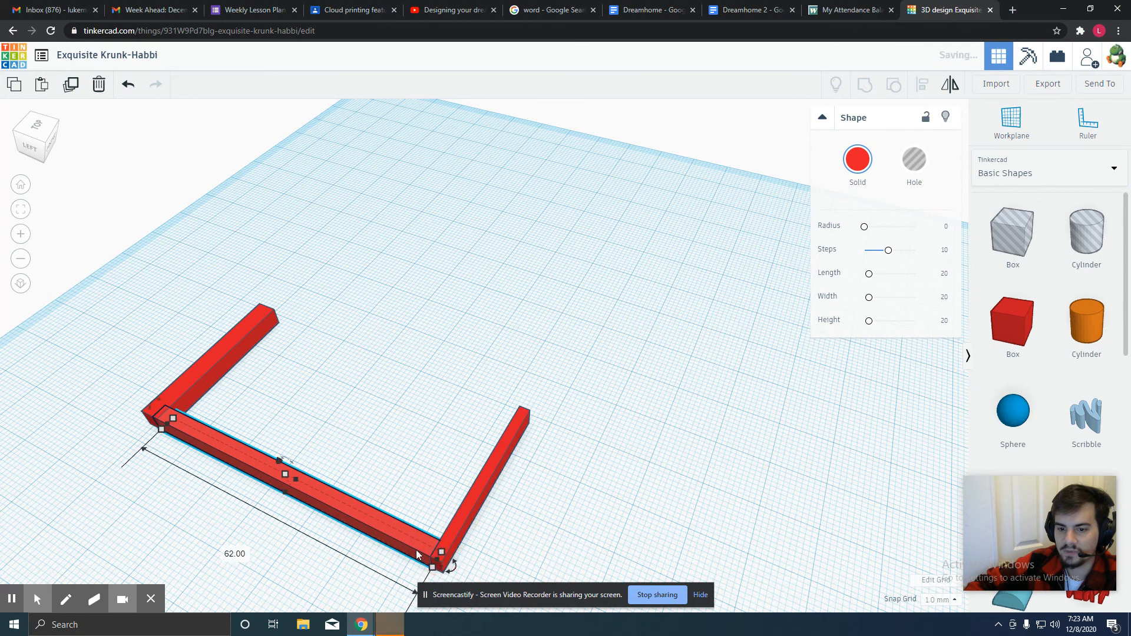
pyautogui.click(293, 478)
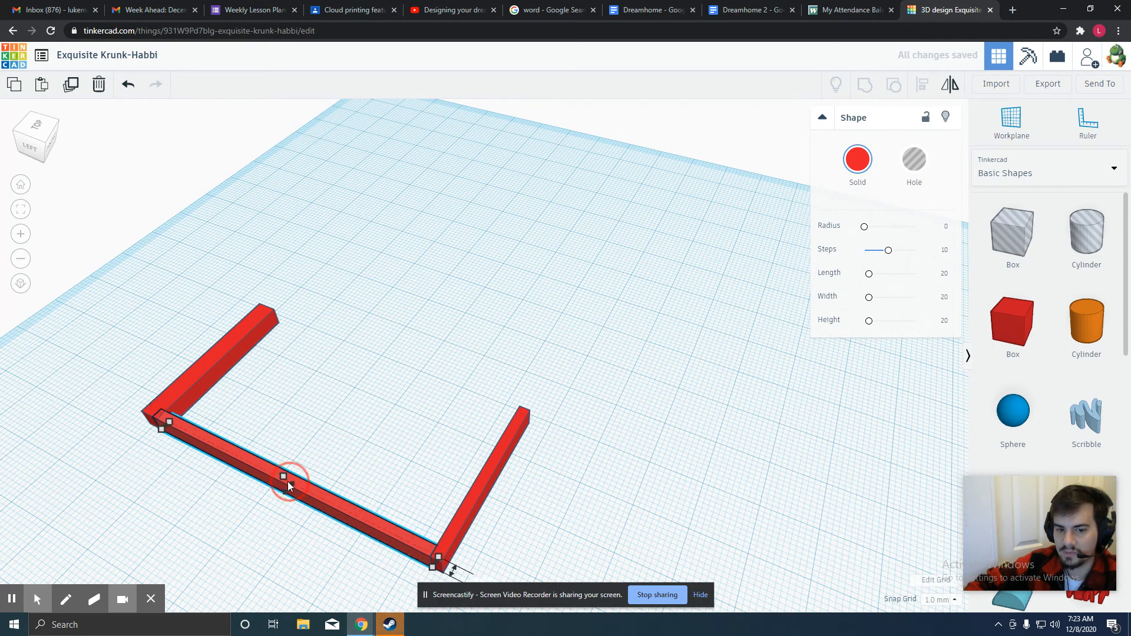
pyautogui.moveTo(437, 555)
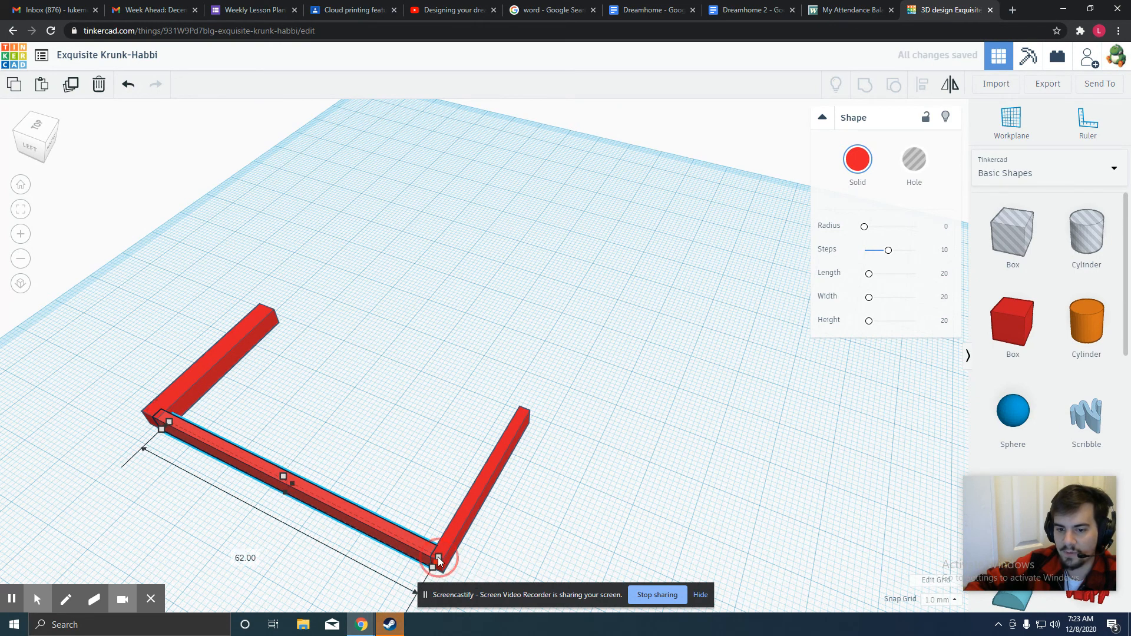
pyautogui.moveTo(418, 511); pyautogui.dragTo(328, 526, button='right')
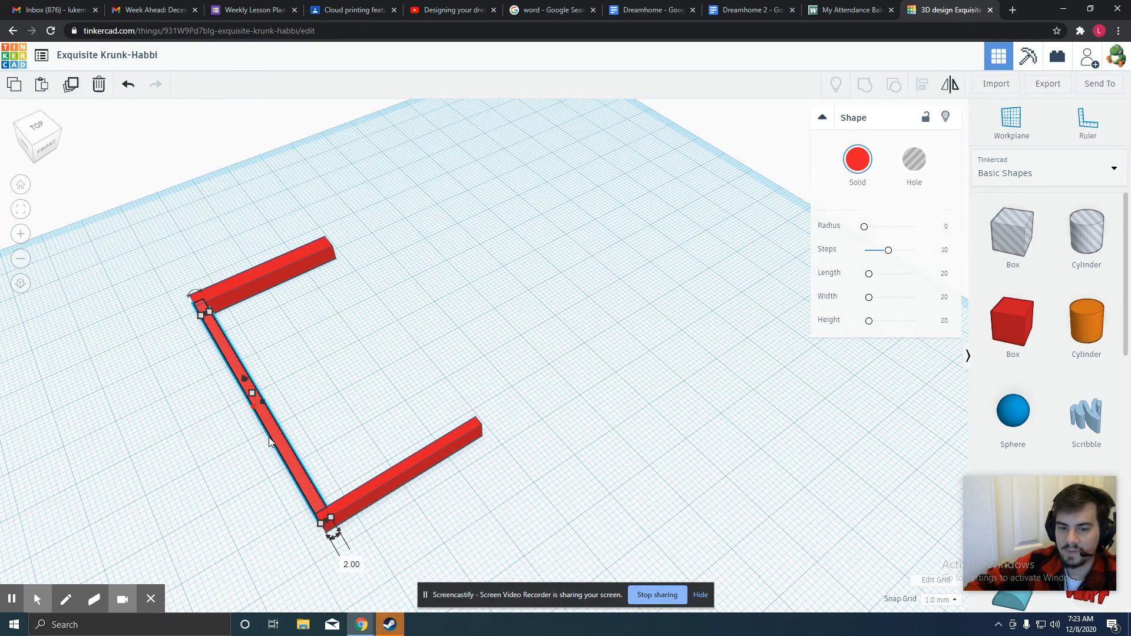
# - Thin the back bar to match the other walls
pyautogui.click(251, 299)
pyautogui.moveTo(251, 298); pyautogui.dragTo(219, 512, button='right')
pyautogui.moveTo(220, 505)
pyautogui.mouseDown()
pyautogui.moveTo(241, 509)
pyautogui.moveTo(232, 508)
pyautogui.mouseUp()
pyautogui.click(320, 496)
pyautogui.moveTo(241, 518); pyautogui.dragTo(285, 298, button='right')
# - Build the room's right wall from two shortened copies of the long left wall, leaving a doorway gap between them
pyautogui.click(285, 297)
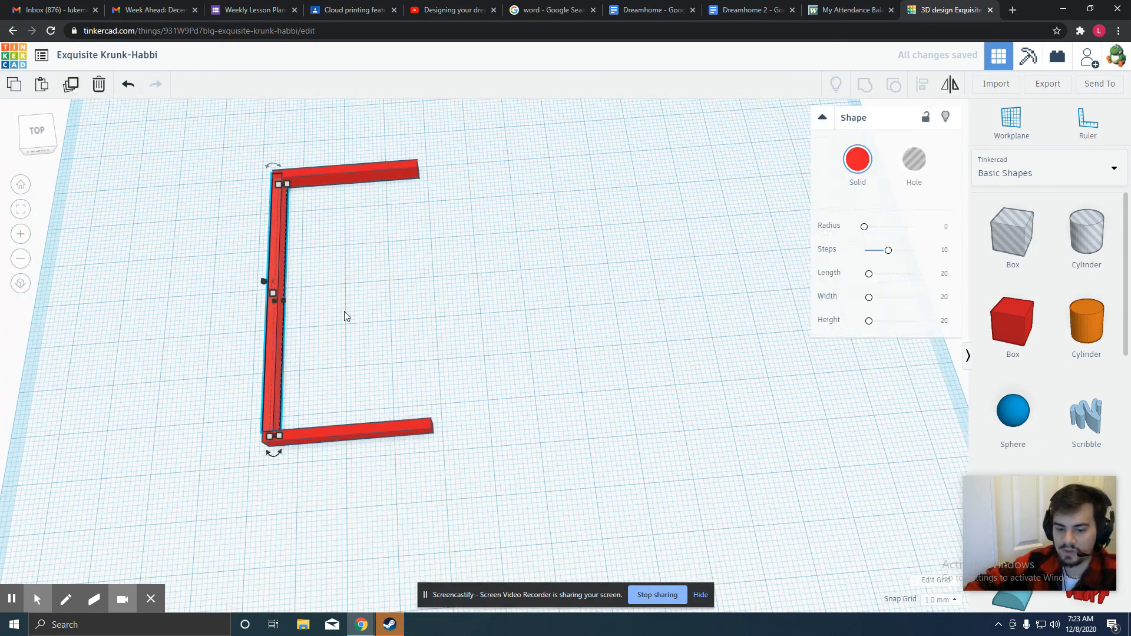
pyautogui.hotkey('ctrl', 'd')
pyautogui.moveTo(285, 217); pyautogui.dragTo(418, 203)
pyautogui.moveTo(423, 419)
pyautogui.mouseDown()
pyautogui.moveTo(429, 256)
pyautogui.moveTo(427, 403)
pyautogui.mouseUp()
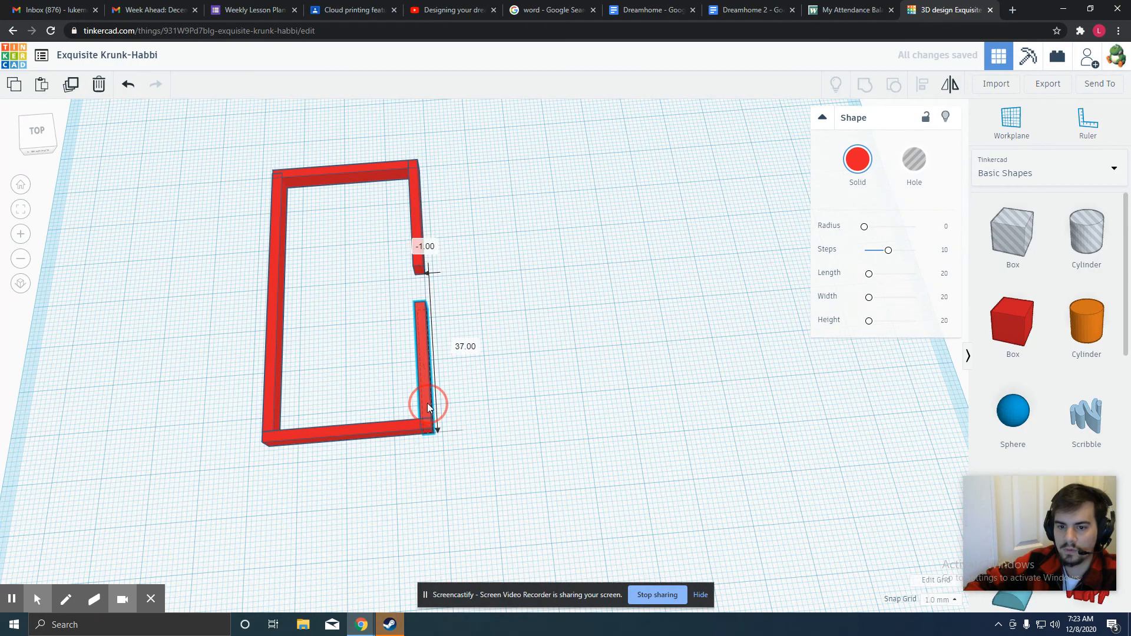
pyautogui.moveTo(418, 328); pyautogui.dragTo(333, 303, button='right')
pyautogui.moveTo(546, 347)
pyautogui.mouseDown(button='right')
pyautogui.moveTo(525, 424)
pyautogui.moveTo(546, 341)
pyautogui.mouseUp(button='right')
pyautogui.click(591, 315)
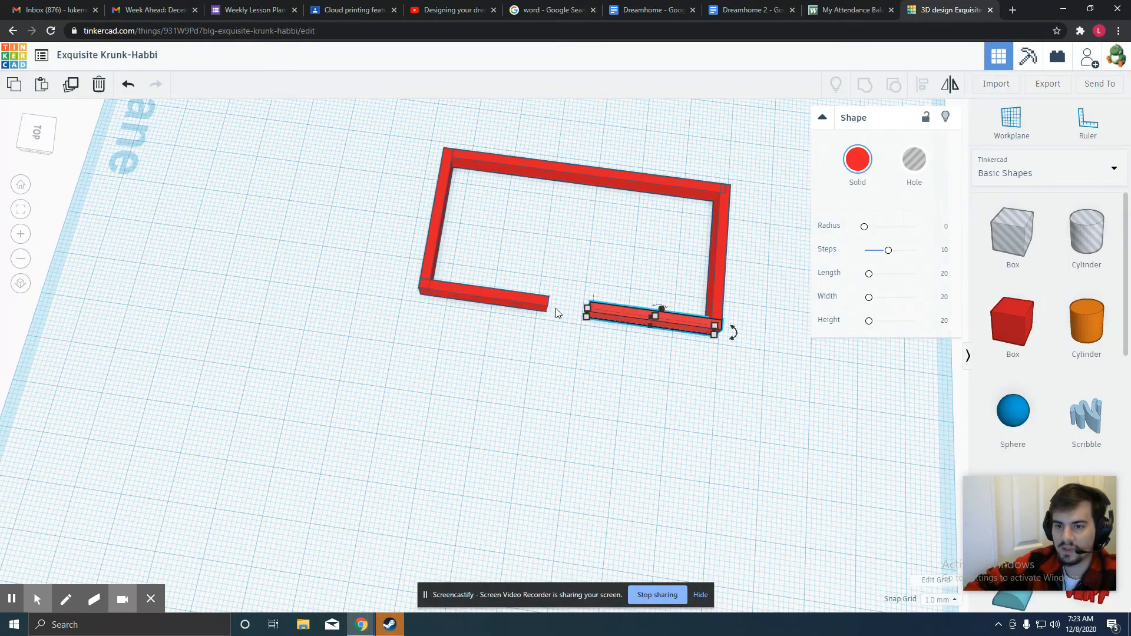
# - Extend the front wall with a copy of its bar and place another copy further right, leaving an entrance gap
pyautogui.click(545, 307)
pyautogui.moveTo(471, 339); pyautogui.dragTo(416, 408, button='right')
pyautogui.hotkey('shift', 'Right')
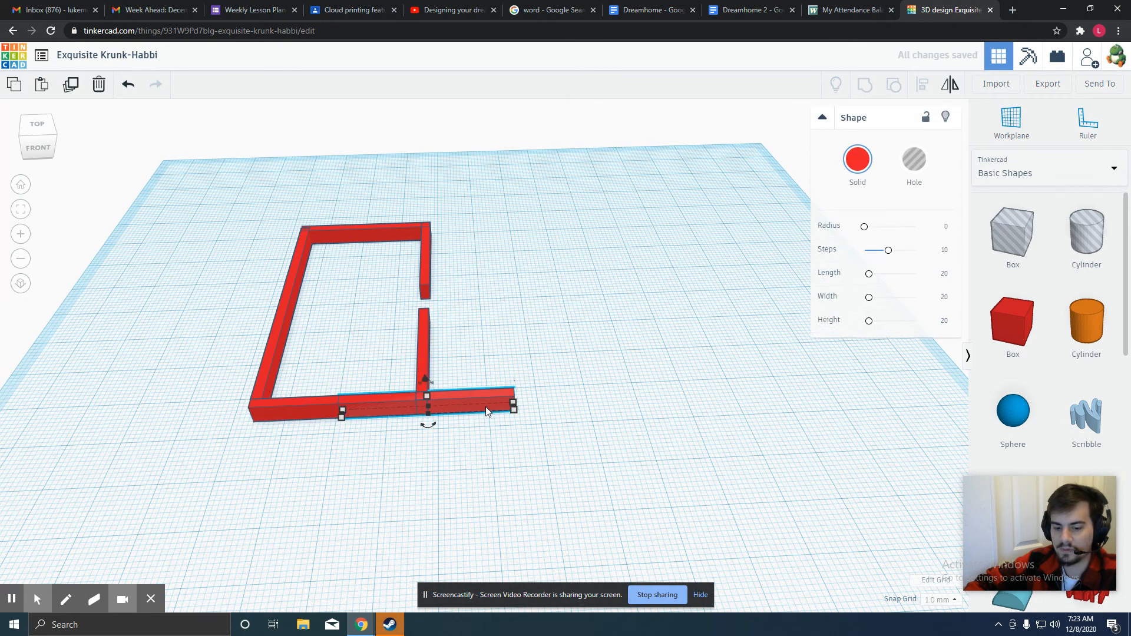
pyautogui.moveTo(485, 406); pyautogui.dragTo(679, 395)
pyautogui.moveTo(660, 452); pyautogui.dragTo(557, 420, button='right')
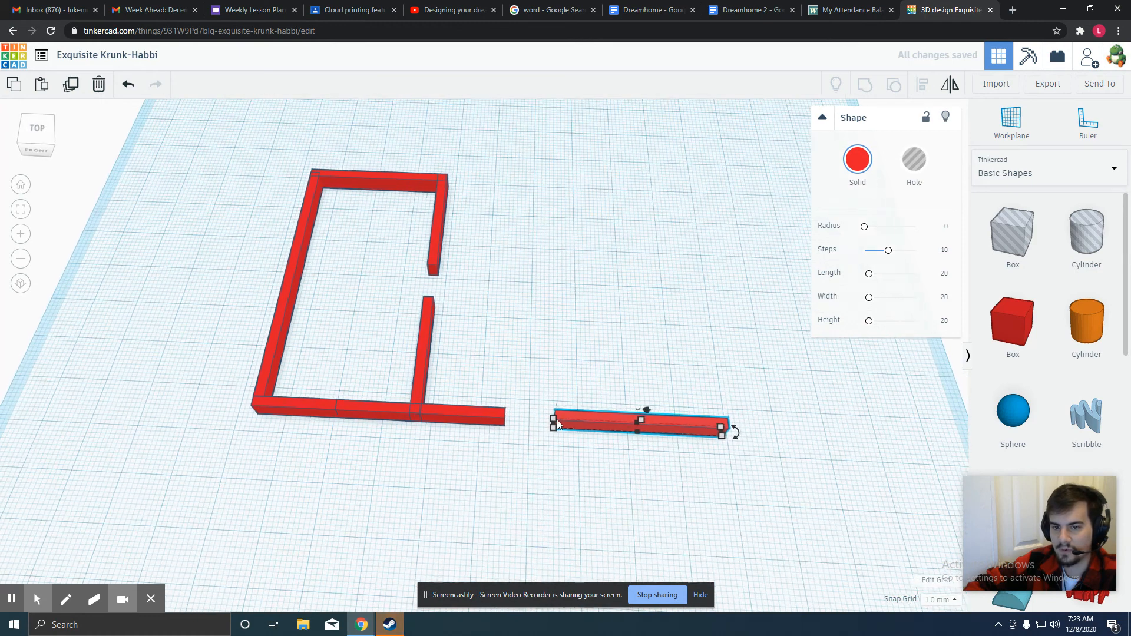
# - Duplicate the front segment of the dividing wall and place the copy against the separate right-hand front bar
pyautogui.click(433, 337)
pyautogui.click(424, 332)
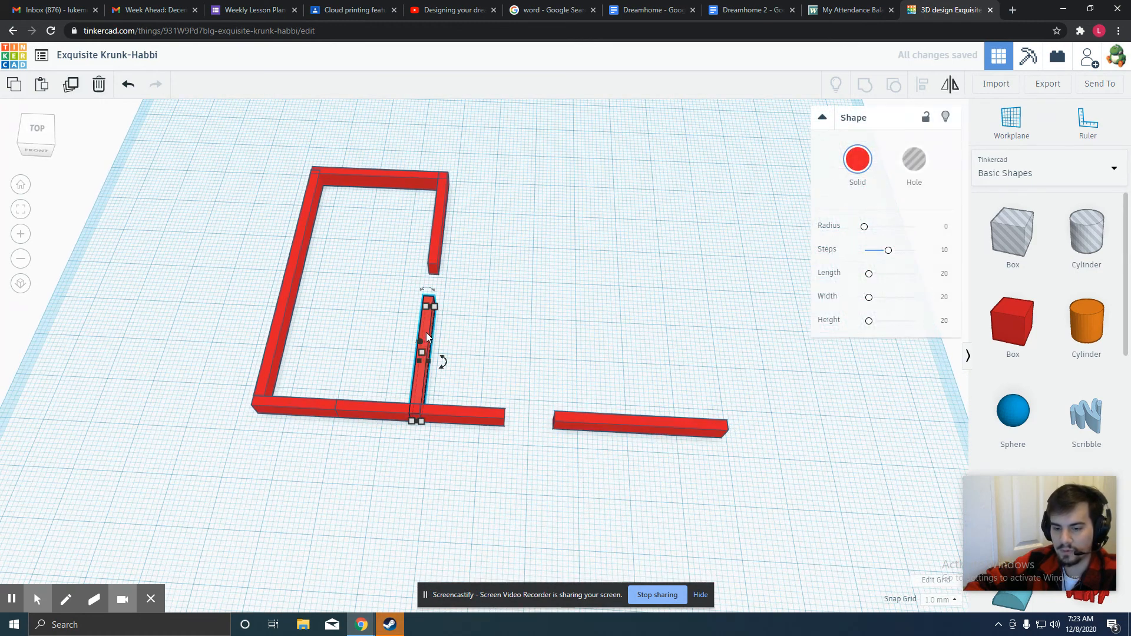
pyautogui.hotkey('ctrl', 'd')
pyautogui.moveTo(426, 332); pyautogui.dragTo(616, 334)
pyautogui.click(519, 293)
# - Duplicate the back segment of the dividing wall and place the copy behind the new right-hand segment
pyautogui.click(442, 232)
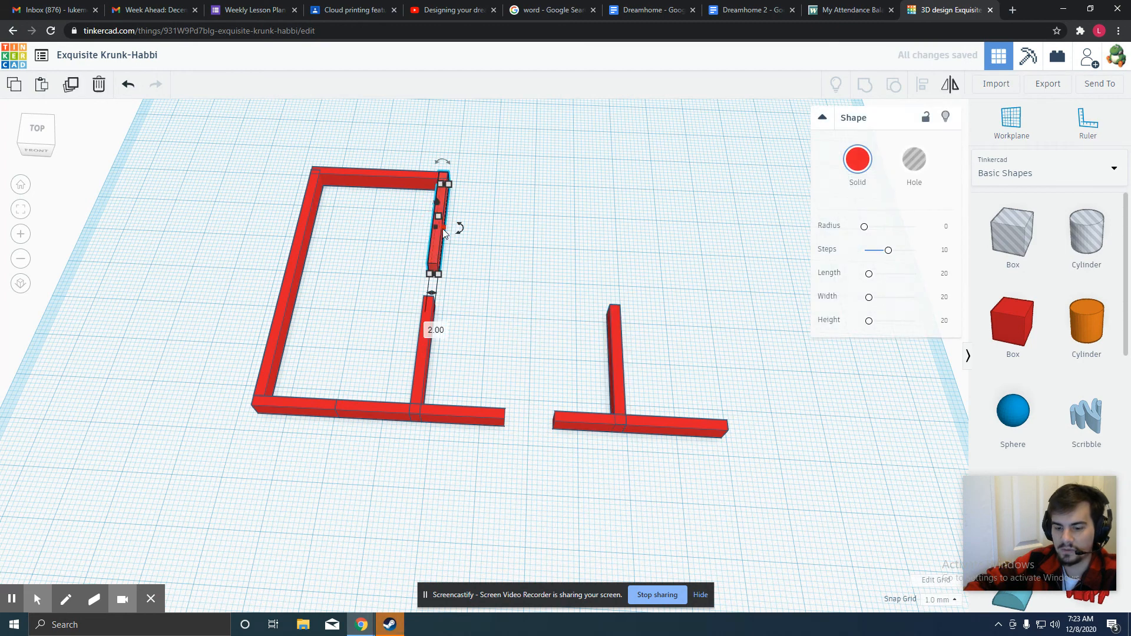
pyautogui.hotkey('ctrl', 'd')
pyautogui.moveTo(443, 236); pyautogui.dragTo(614, 244)
pyautogui.click(526, 349)
pyautogui.moveTo(524, 350); pyautogui.dragTo(529, 380, button='right')
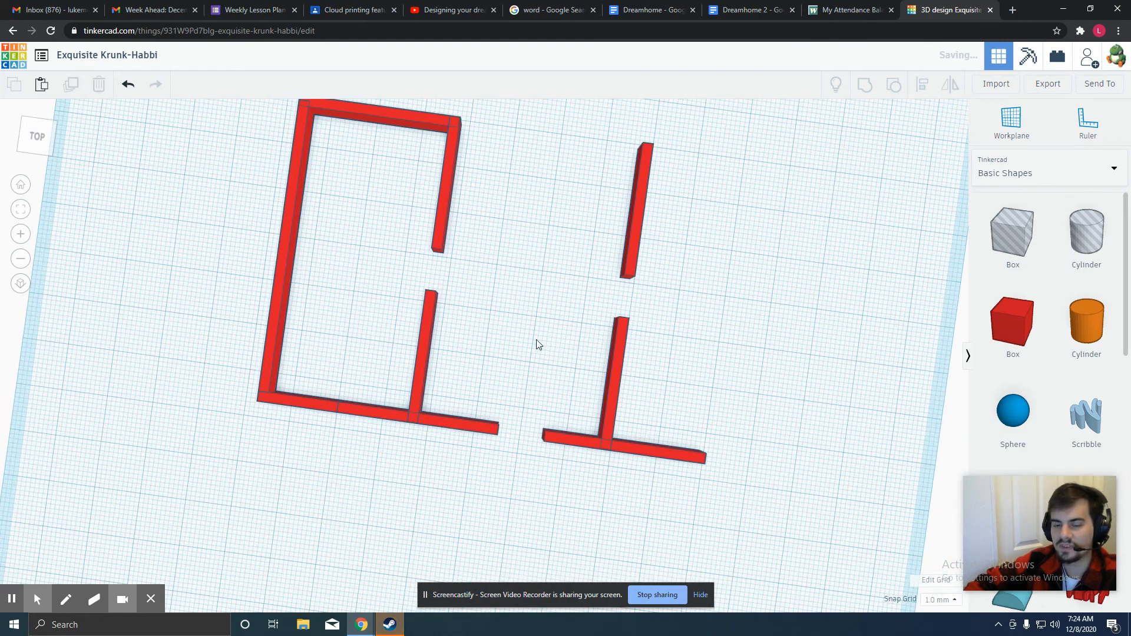
# - Shorten both segments of the new right-hand wall at their facing ends to widen the doorway between them
pyautogui.click(623, 323)
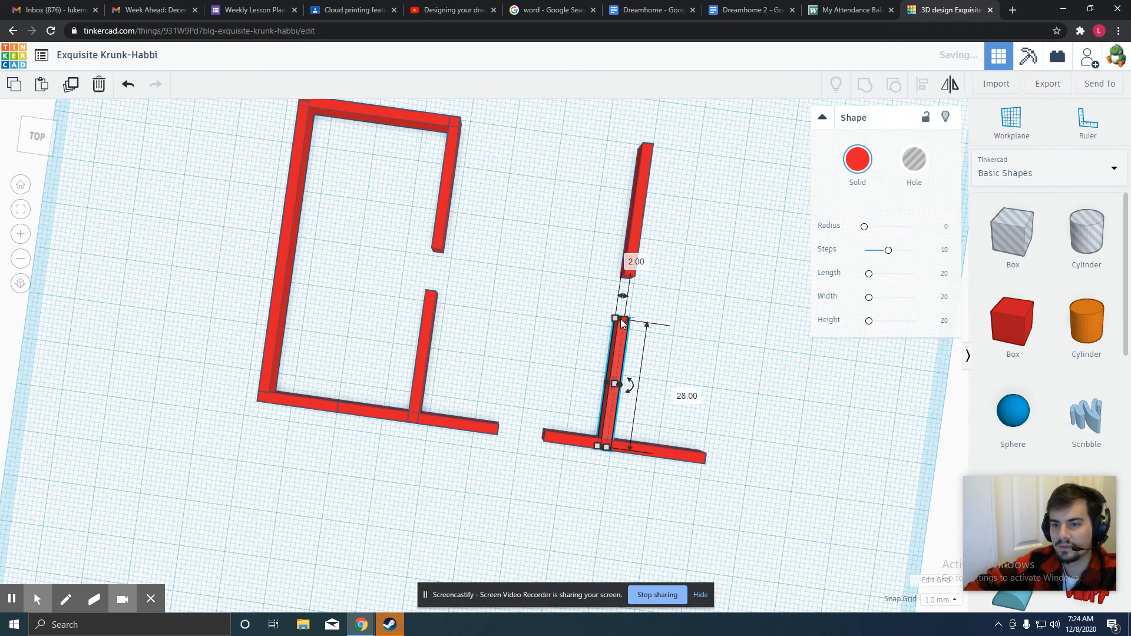
pyautogui.moveTo(621, 335); pyautogui.dragTo(621, 335)
pyautogui.click(560, 296)
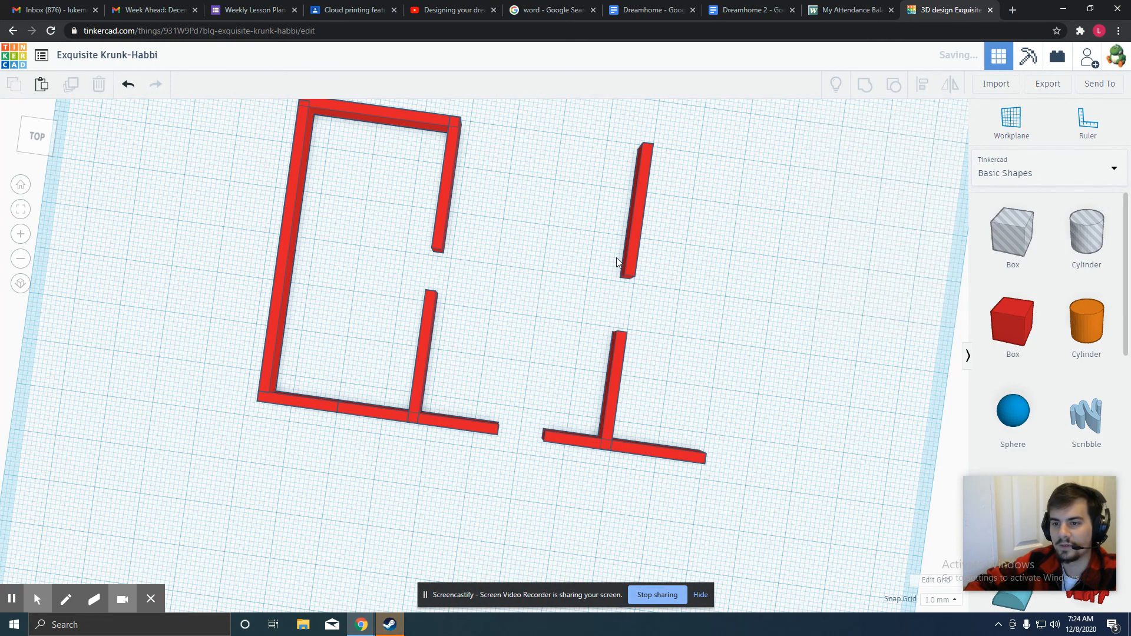
pyautogui.click(626, 265)
pyautogui.click(465, 152)
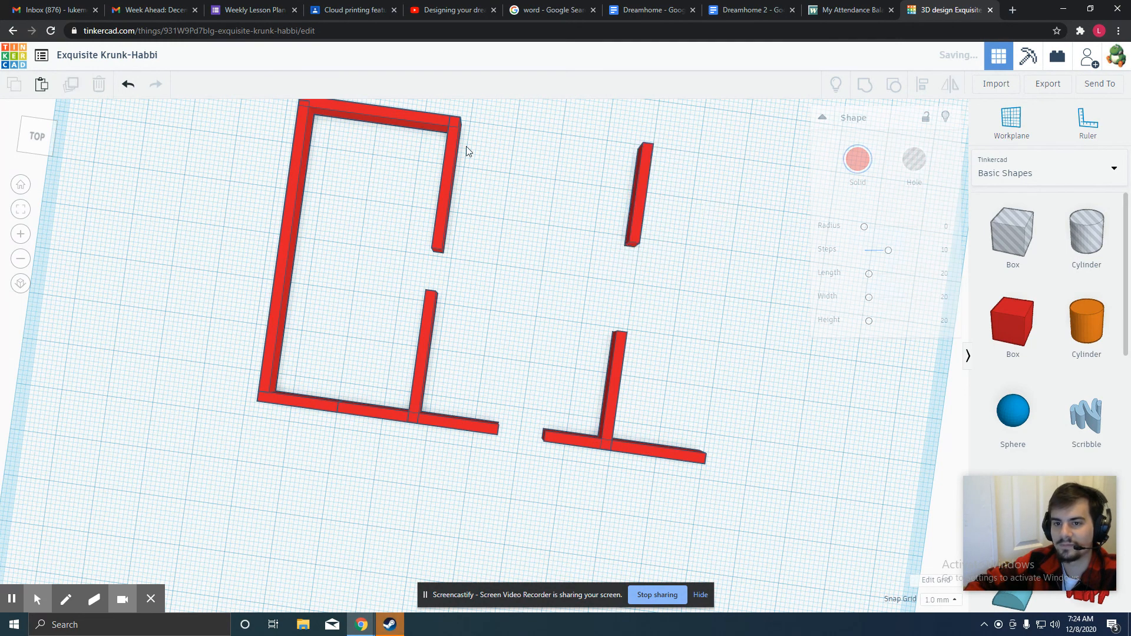
# - Copy the back wall bar and fit it between the dividing wall and the right-hand wall
pyautogui.click(420, 117)
pyautogui.hotkey('ctrl', 'v')
pyautogui.moveTo(530, 131); pyautogui.dragTo(645, 155)
pyautogui.moveTo(702, 192); pyautogui.dragTo(522, 366, button='right')
# - Widen the front entrance by shortening the bar on its left to 27 mm and trimming the inner end of the bar on its right
pyautogui.click(509, 383)
pyautogui.moveTo(522, 411); pyautogui.dragTo(514, 501, button='right')
pyautogui.moveTo(510, 428); pyautogui.dragTo(475, 422)
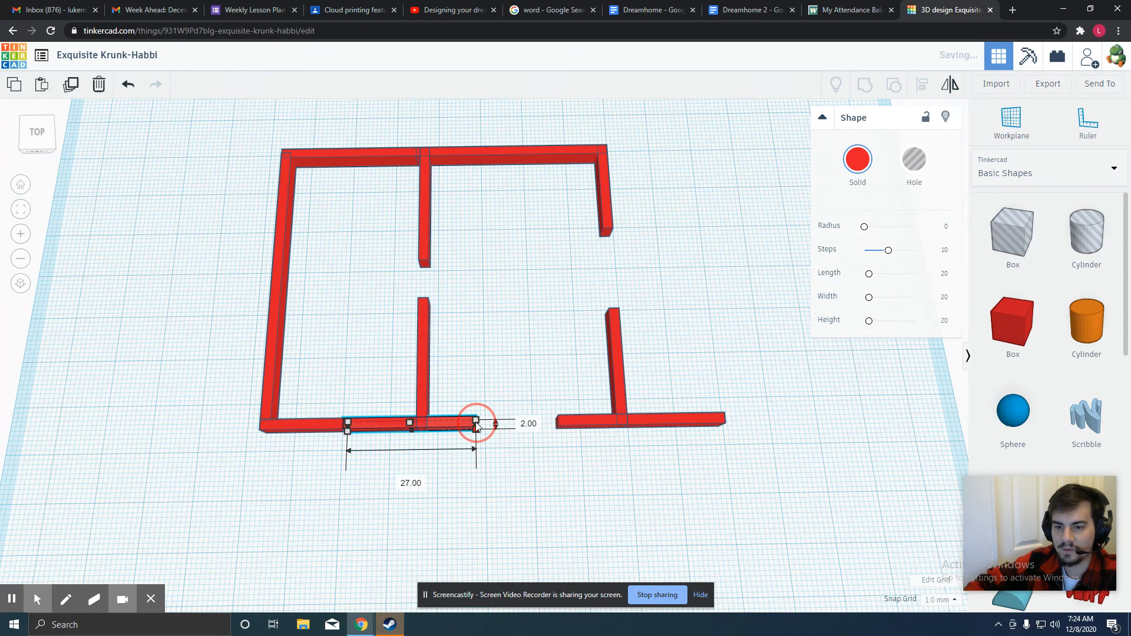
pyautogui.click(561, 423)
pyautogui.moveTo(556, 422); pyautogui.dragTo(571, 422)
pyautogui.click(692, 462)
# - Duplicate the right-hand front bar and place the copy at the inner end of the right wall's front segment, extending outward
pyautogui.moveTo(692, 462); pyautogui.dragTo(616, 379, button='right')
pyautogui.click(616, 379)
pyautogui.click(656, 482)
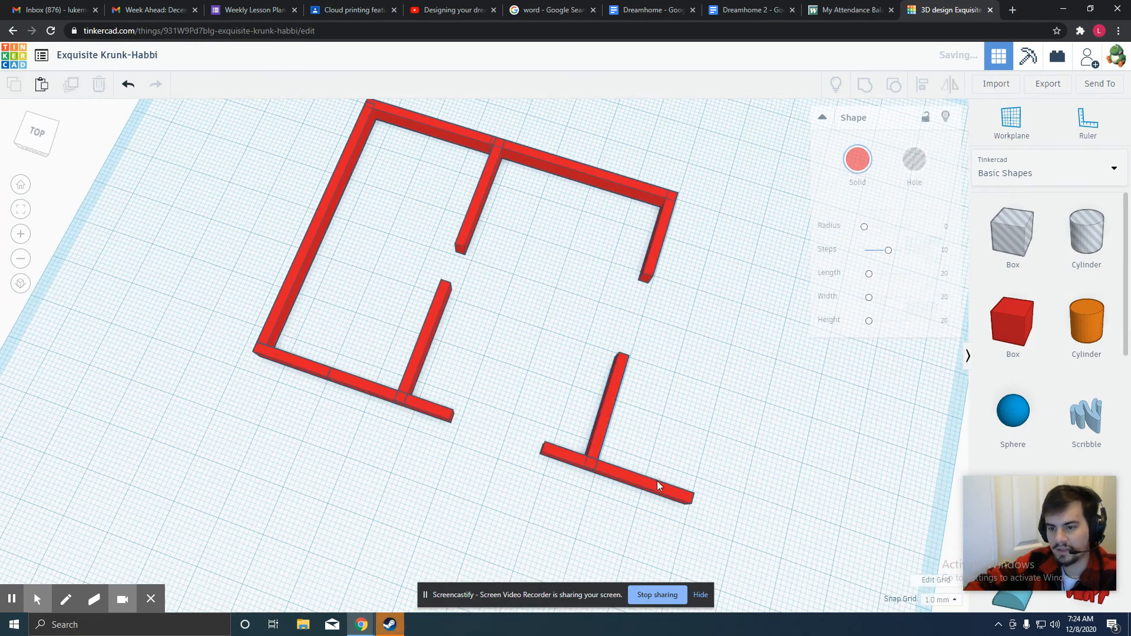
pyautogui.hotkey('ctrl', 'd')
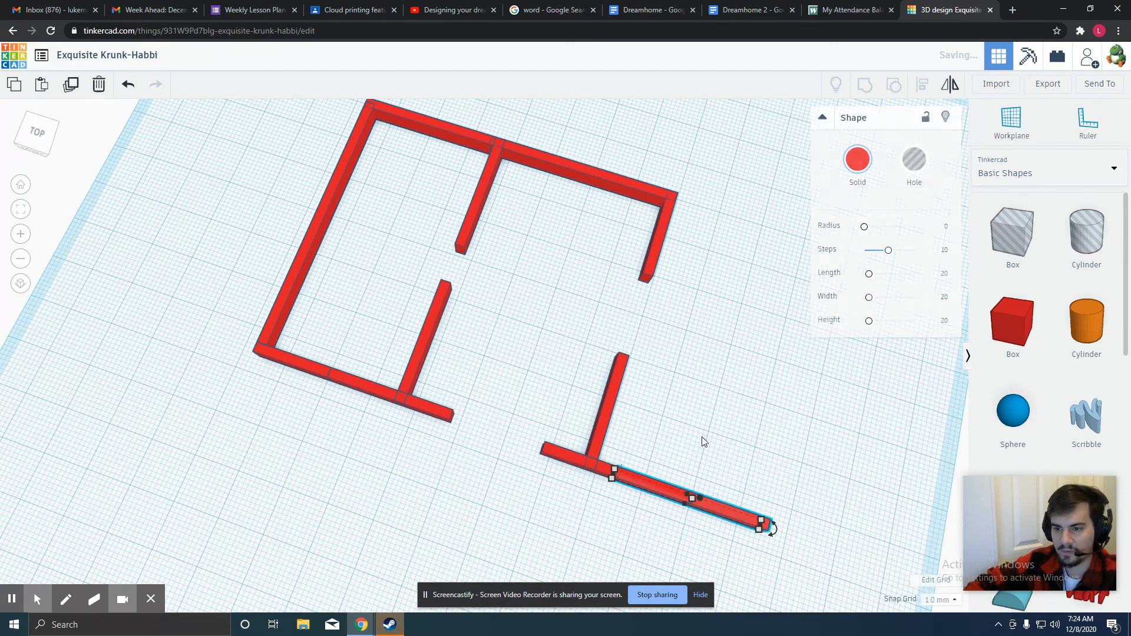
pyautogui.moveTo(643, 481); pyautogui.dragTo(722, 391)
pyautogui.moveTo(760, 465); pyautogui.dragTo(765, 431, button='right')
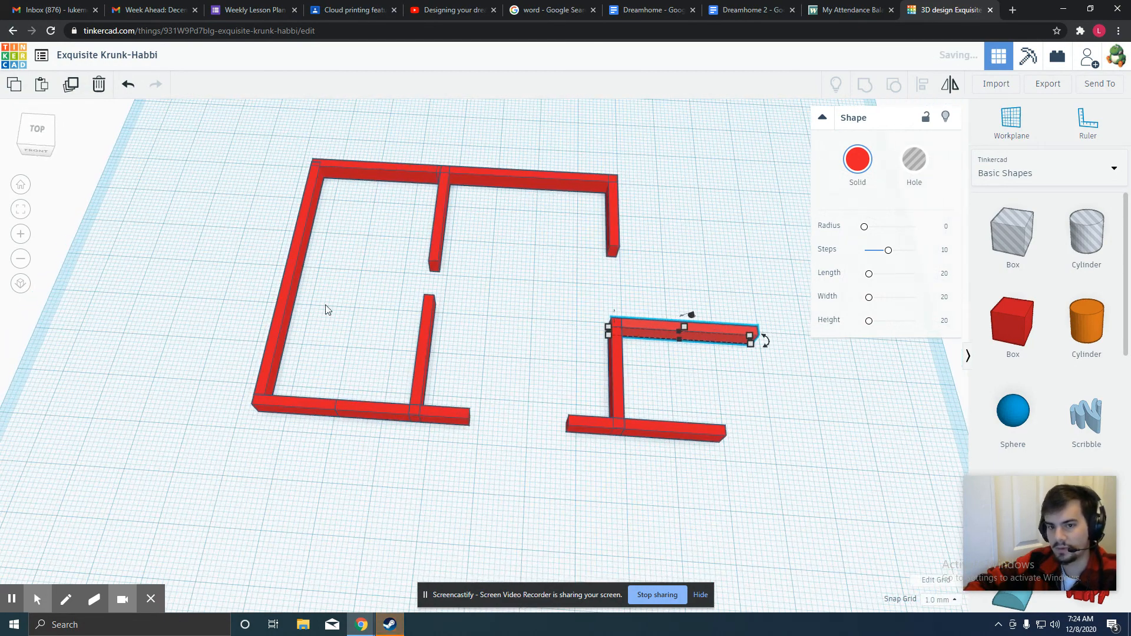
# - Copy the left outer wall to the far right and join it to the front wall with a copied front bar
pyautogui.click(298, 293)
pyautogui.moveTo(298, 303); pyautogui.dragTo(834, 356)
pyautogui.moveTo(891, 424); pyautogui.dragTo(707, 436, button='right')
pyautogui.click(642, 434)
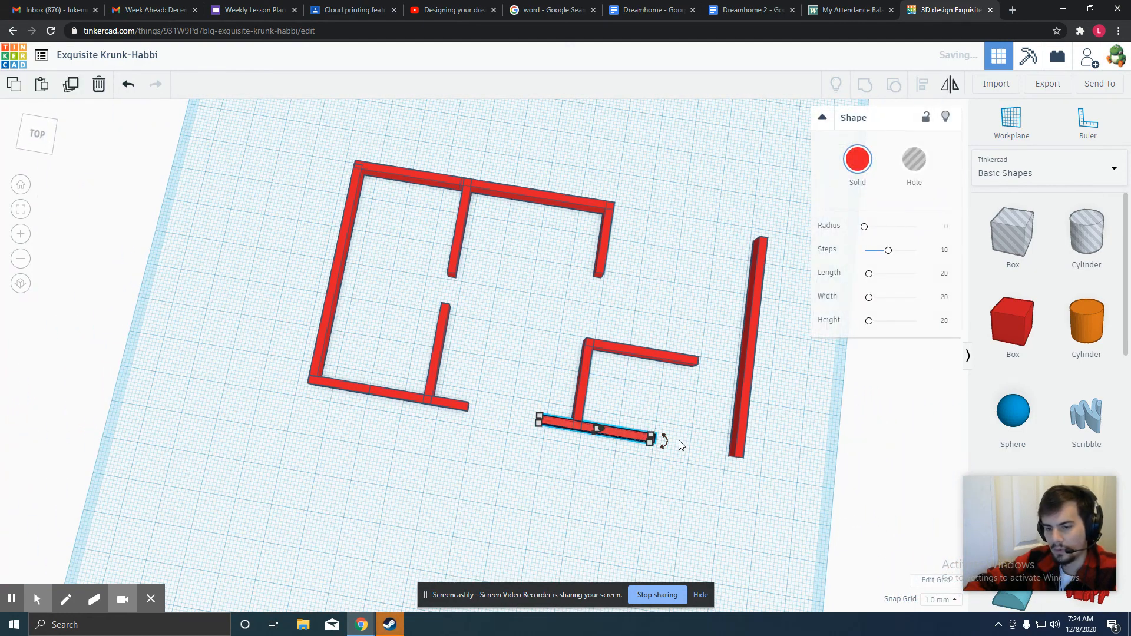
pyautogui.moveTo(631, 437); pyautogui.dragTo(710, 453)
pyautogui.click(708, 425)
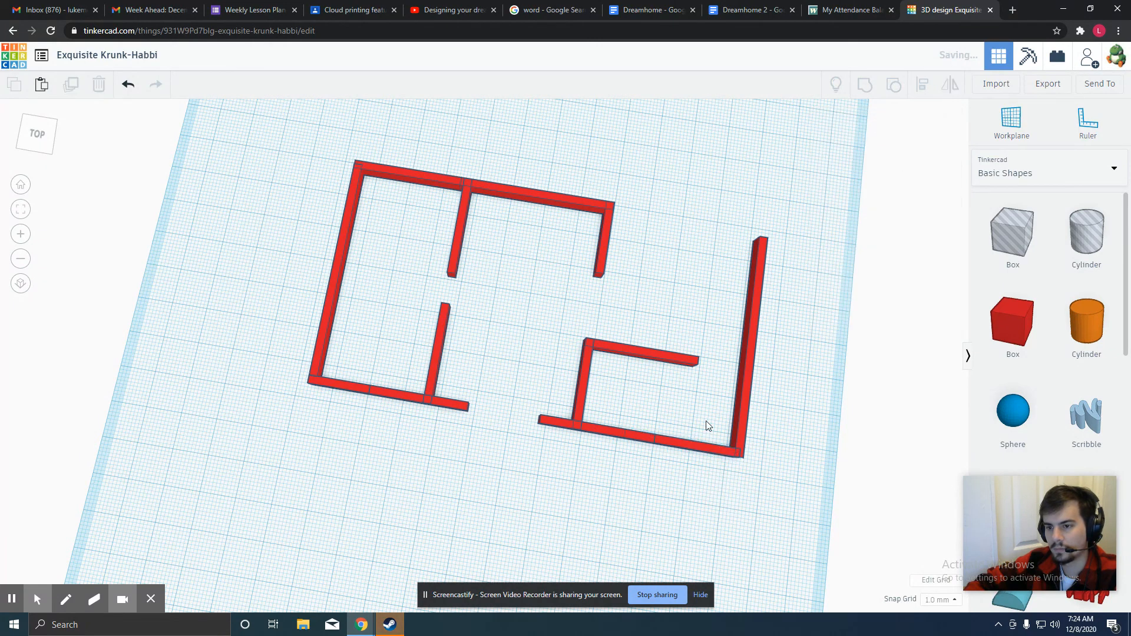
# - Place two copies of the front bar extending outward: one from the inner end of the back right segment, one continuing the back wall
pyautogui.click(605, 260)
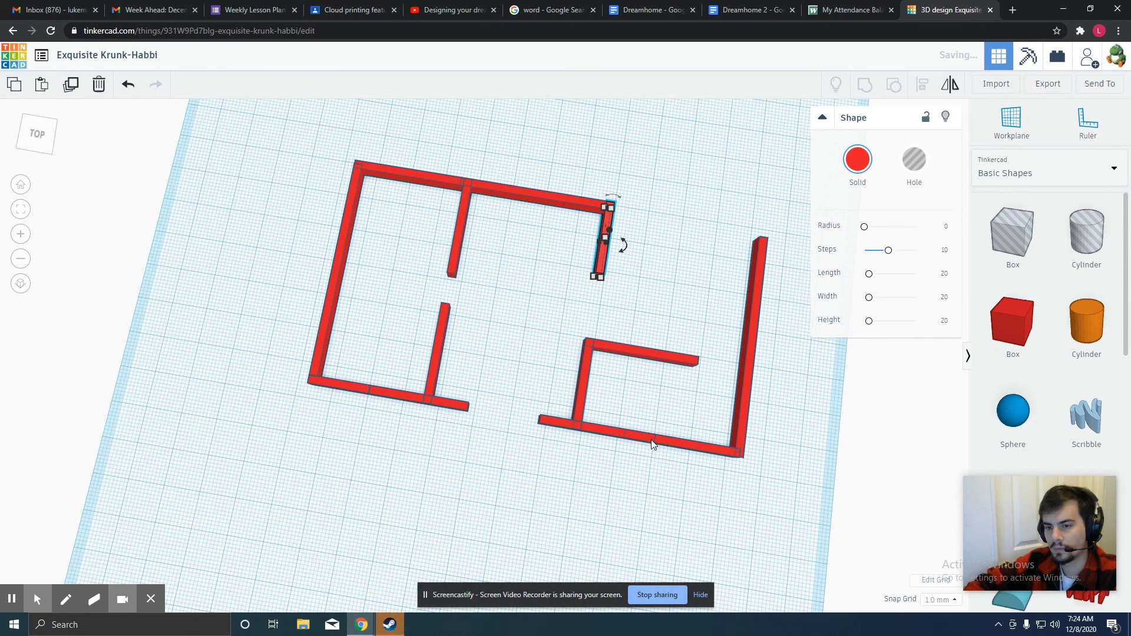
pyautogui.click(671, 448)
pyautogui.moveTo(740, 450); pyautogui.dragTo(686, 290)
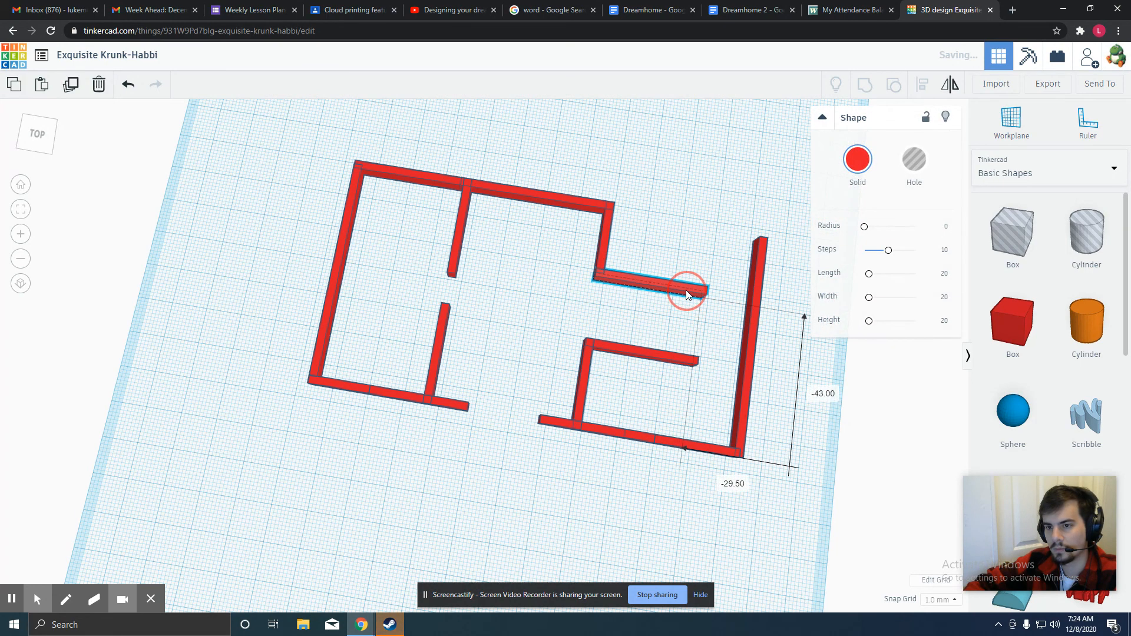
pyautogui.click(727, 338)
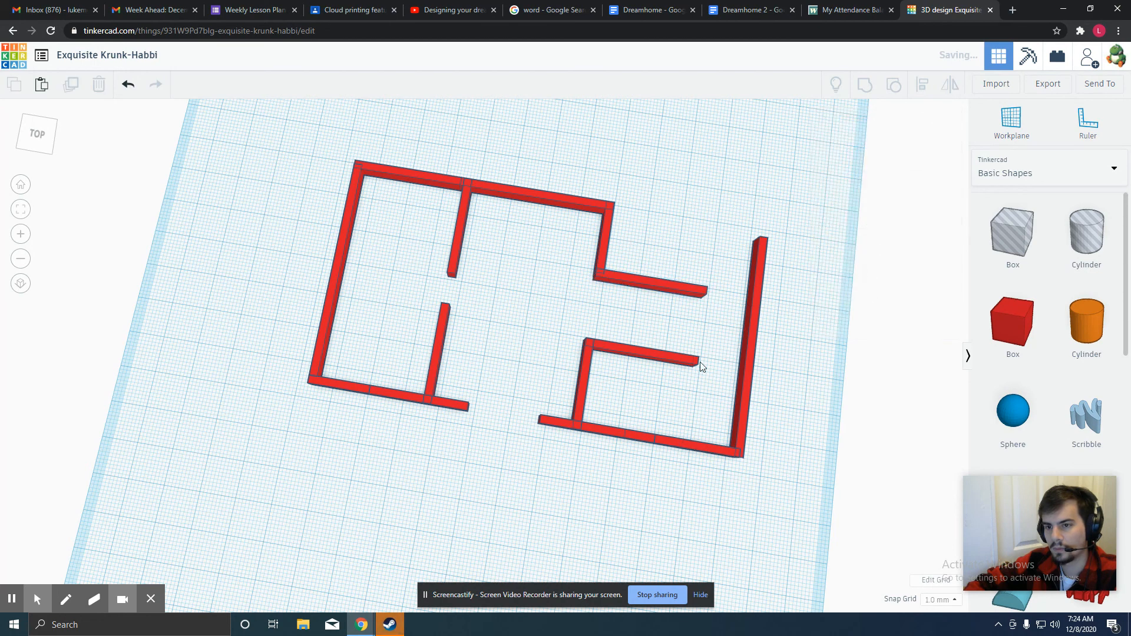
pyautogui.click(681, 448)
pyautogui.moveTo(691, 442); pyautogui.dragTo(687, 219)
# - Move the corridor's rear bar closer to the bathroom-side bar and lengthen the adjoining wall segment to meet it
pyautogui.click(625, 287)
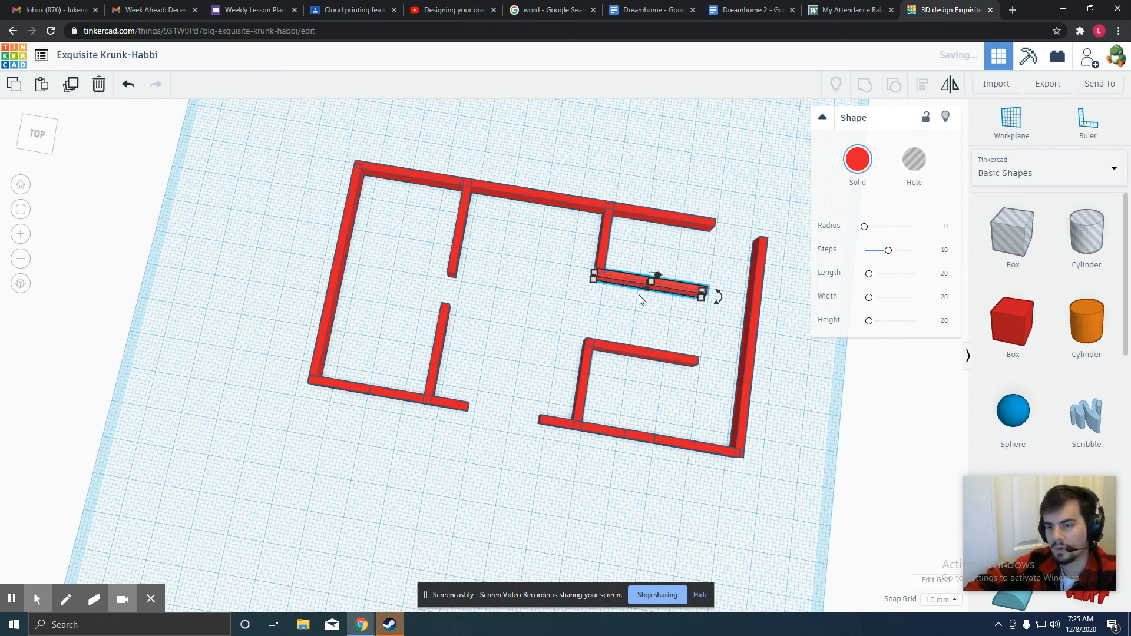
pyautogui.moveTo(629, 291); pyautogui.dragTo(600, 312)
pyautogui.click(597, 262)
pyautogui.click(682, 352)
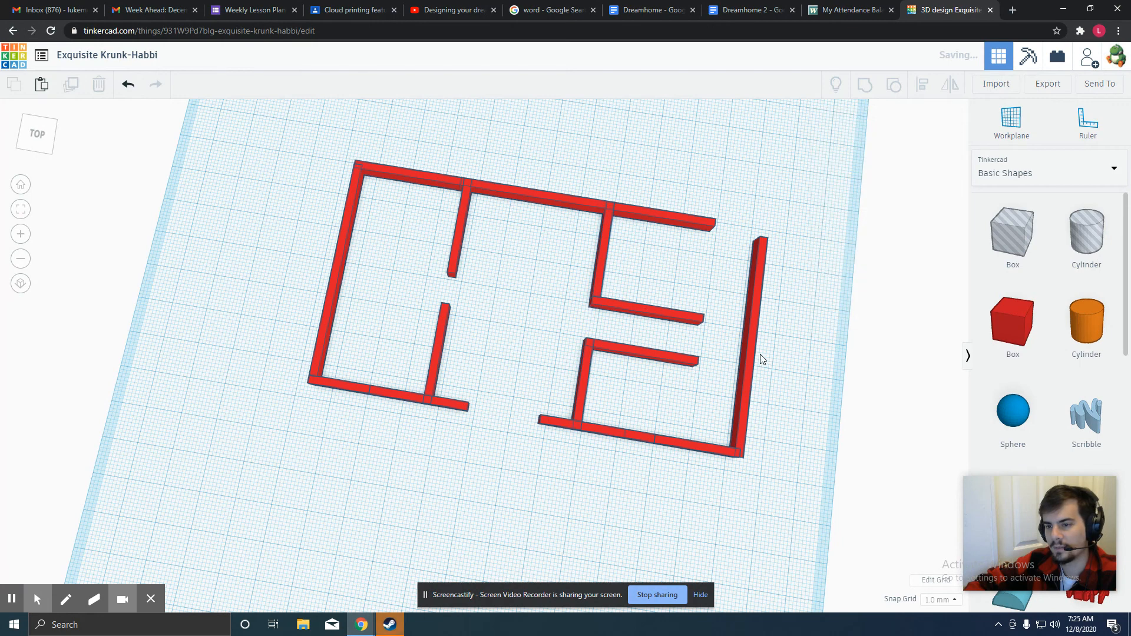
# - Move the far-right outer wall further outward and lengthen the front and back wall bars to reach it
pyautogui.moveTo(744, 362); pyautogui.dragTo(798, 369)
pyautogui.click(763, 469)
pyautogui.click(732, 452)
pyautogui.moveTo(733, 455); pyautogui.dragTo(791, 465)
pyautogui.click(742, 323)
pyautogui.click(692, 219)
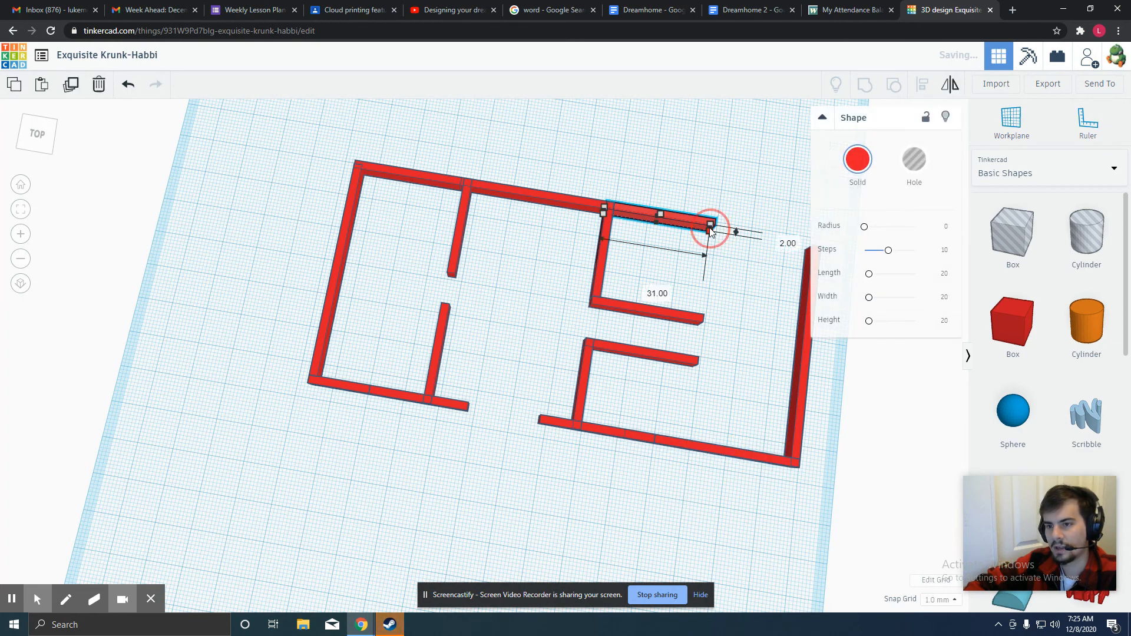
pyautogui.moveTo(710, 231); pyautogui.dragTo(811, 247)
pyautogui.click(762, 288)
# - Adjust the bar ends at the back right corner so the outer walls meet cleanly
pyautogui.moveTo(762, 288); pyautogui.dragTo(517, 186, button='right')
pyautogui.click(849, 488)
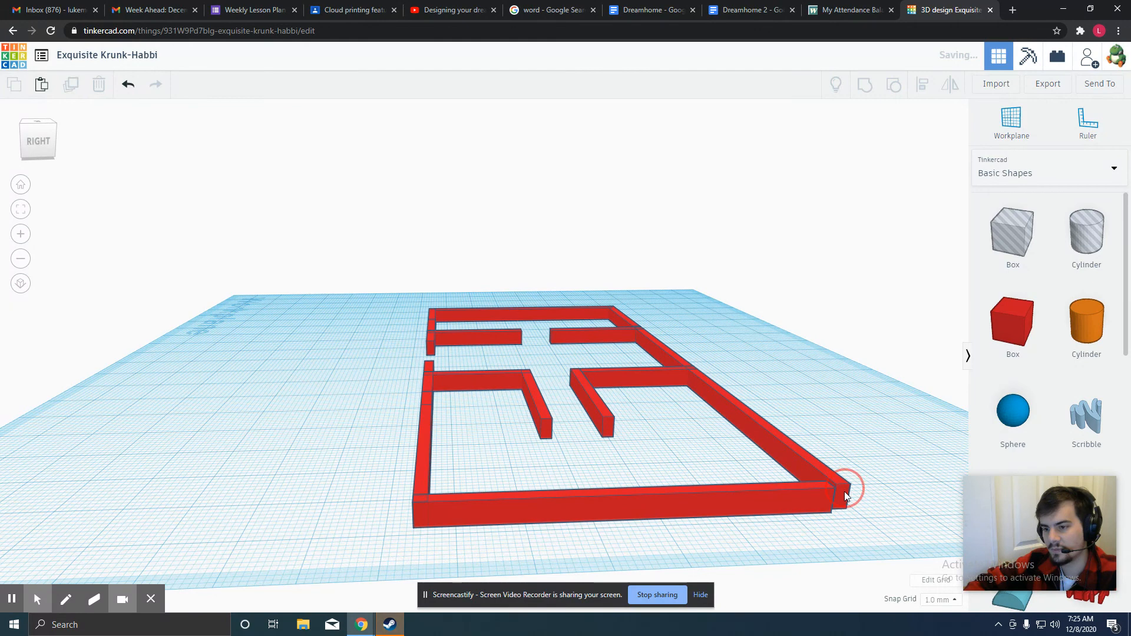
pyautogui.moveTo(843, 511); pyautogui.dragTo(846, 512)
pyautogui.click(819, 501)
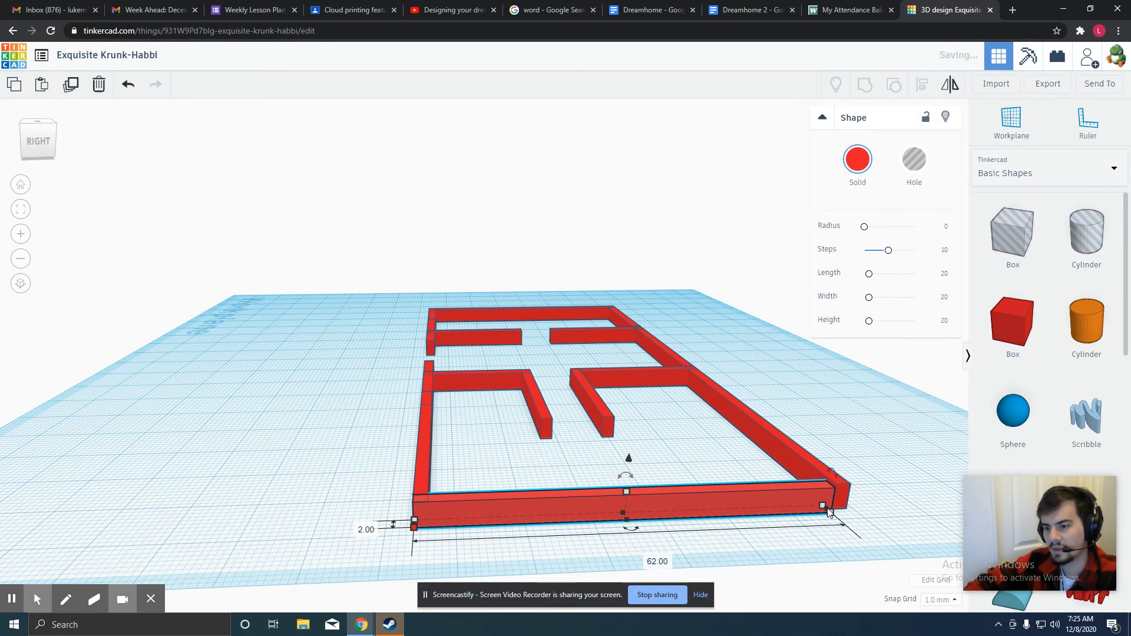
pyautogui.moveTo(849, 511); pyautogui.dragTo(1048, 366, button='right')
# - Add a text shape reading "Bathroom", scale it to about 45 by 8 mm and place it in the front right room
pyautogui.scroll(-1, 1054, 413)
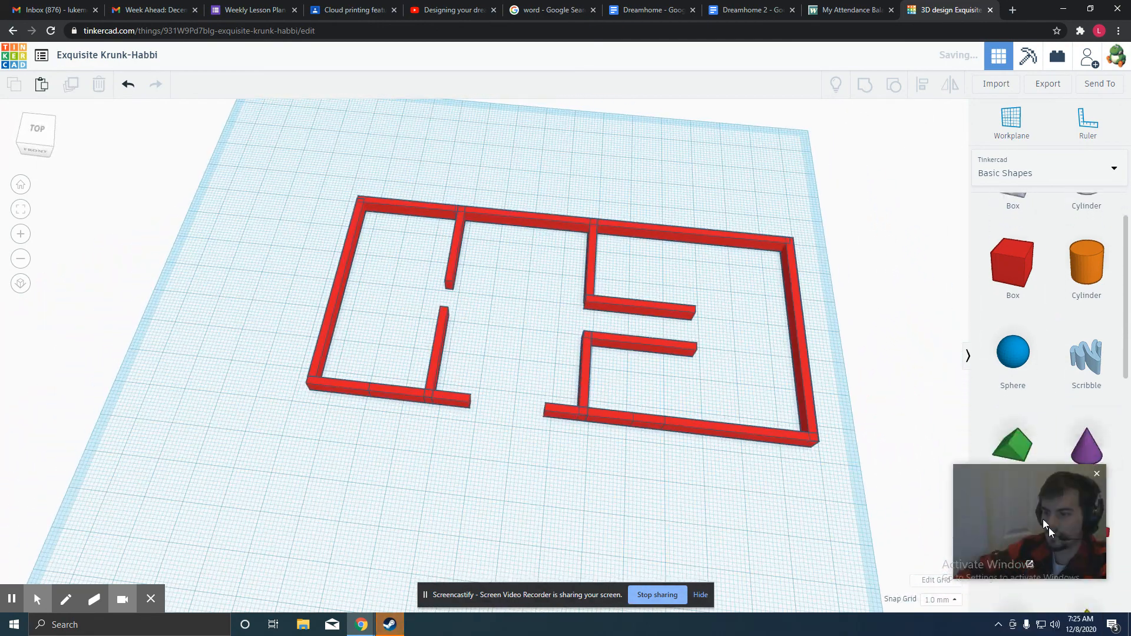
pyautogui.moveTo(1098, 557); pyautogui.dragTo(682, 397)
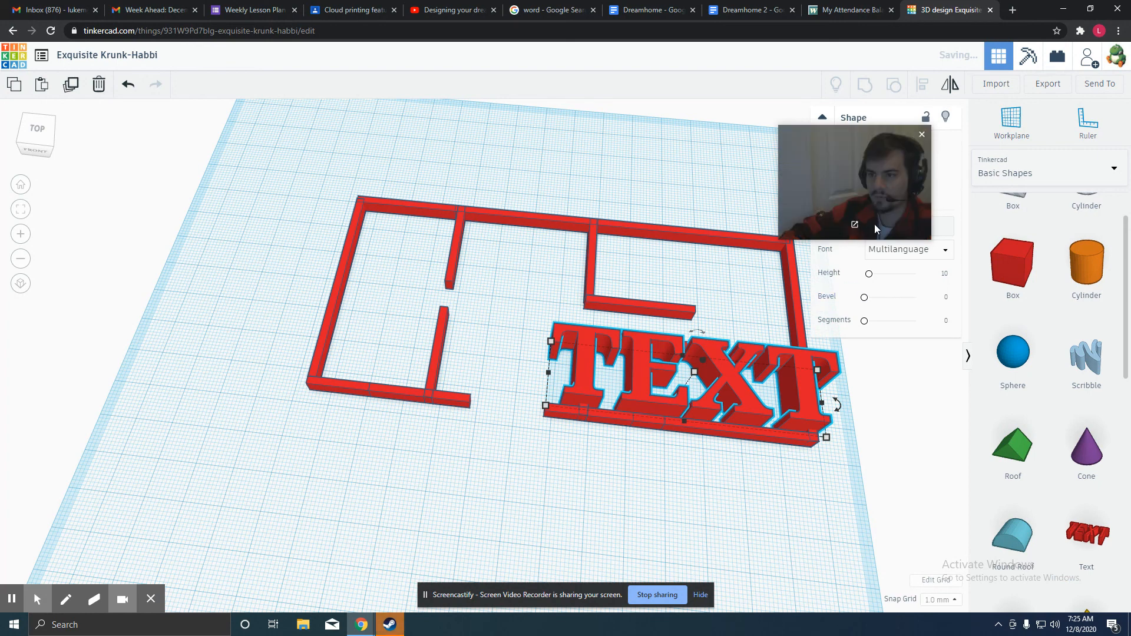
pyautogui.moveTo(854, 177); pyautogui.dragTo(778, 84)
pyautogui.click(892, 231)
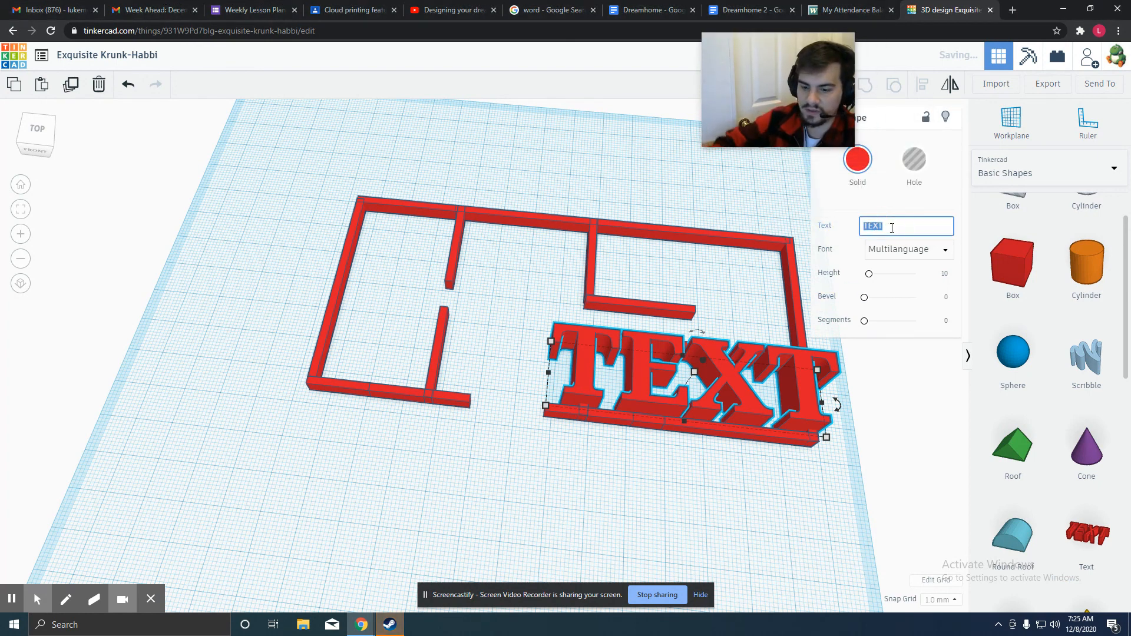
pyautogui.write('Bathroom')
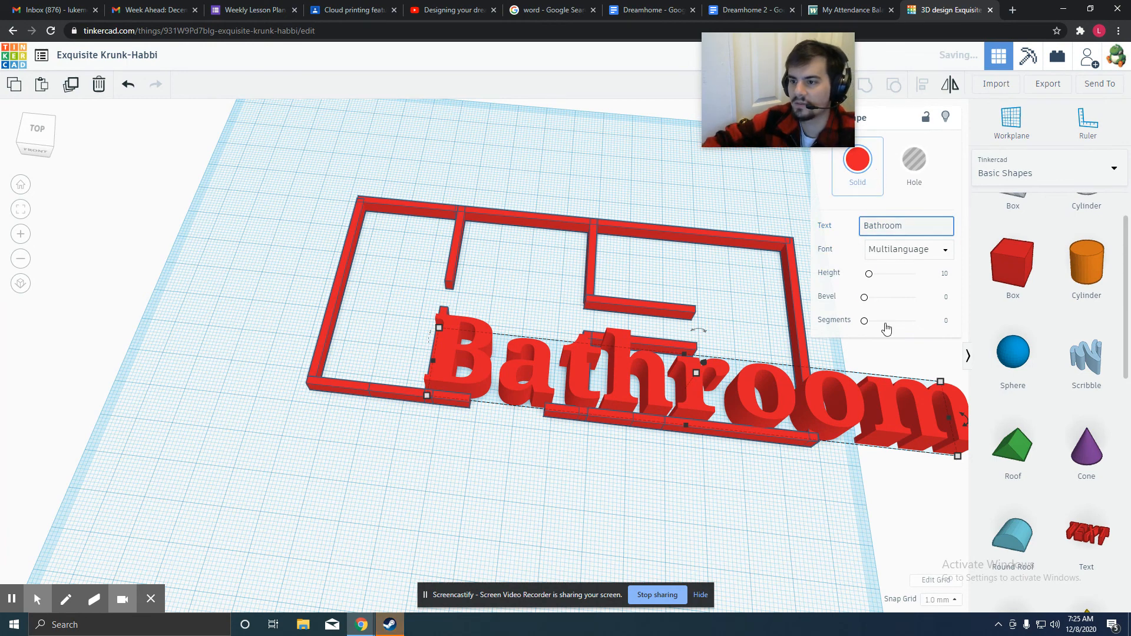
pyautogui.moveTo(917, 442); pyautogui.dragTo(567, 352)
pyautogui.moveTo(500, 328); pyautogui.dragTo(692, 393)
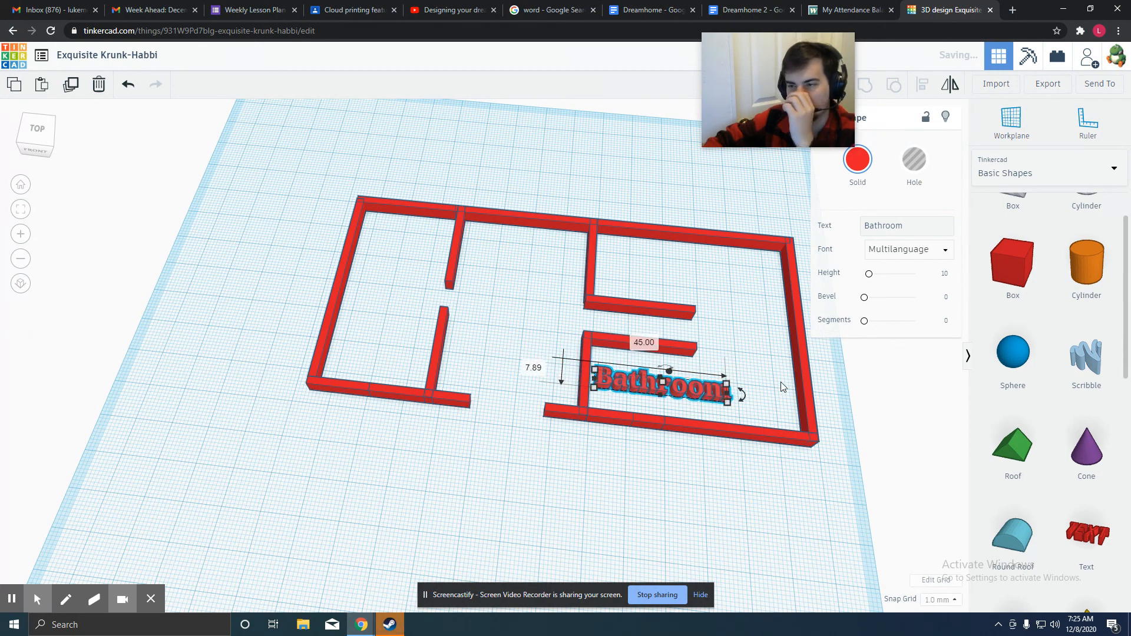
# - Add another text shape, shrink it and place it in the room behind the corridor
pyautogui.moveTo(1086, 536); pyautogui.dragTo(679, 276)
pyautogui.moveTo(757, 301); pyautogui.dragTo(673, 287)
# - Shorten the right-hand back wall bar at its outer end to open a doorway in the back right corner
pyautogui.click(695, 228)
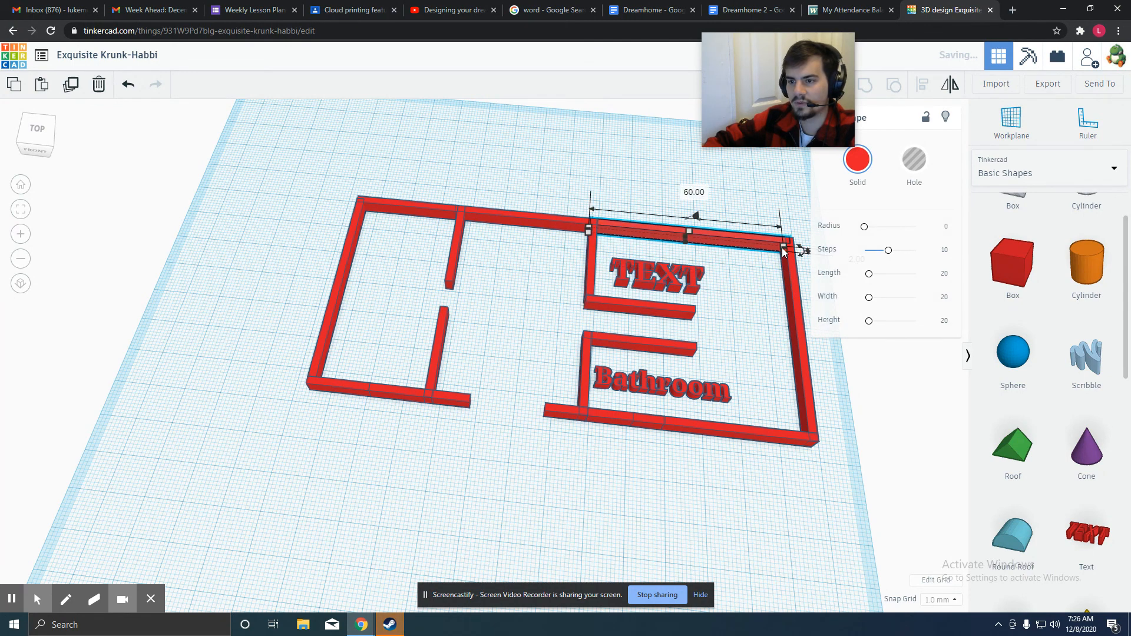
pyautogui.moveTo(784, 250); pyautogui.dragTo(737, 245)
pyautogui.click(733, 333)
pyautogui.moveTo(733, 333); pyautogui.dragTo(652, 279, button='right')
# - Change the text label in the back right room to "Kitchen" and fit it inside the walls
pyautogui.click(683, 275)
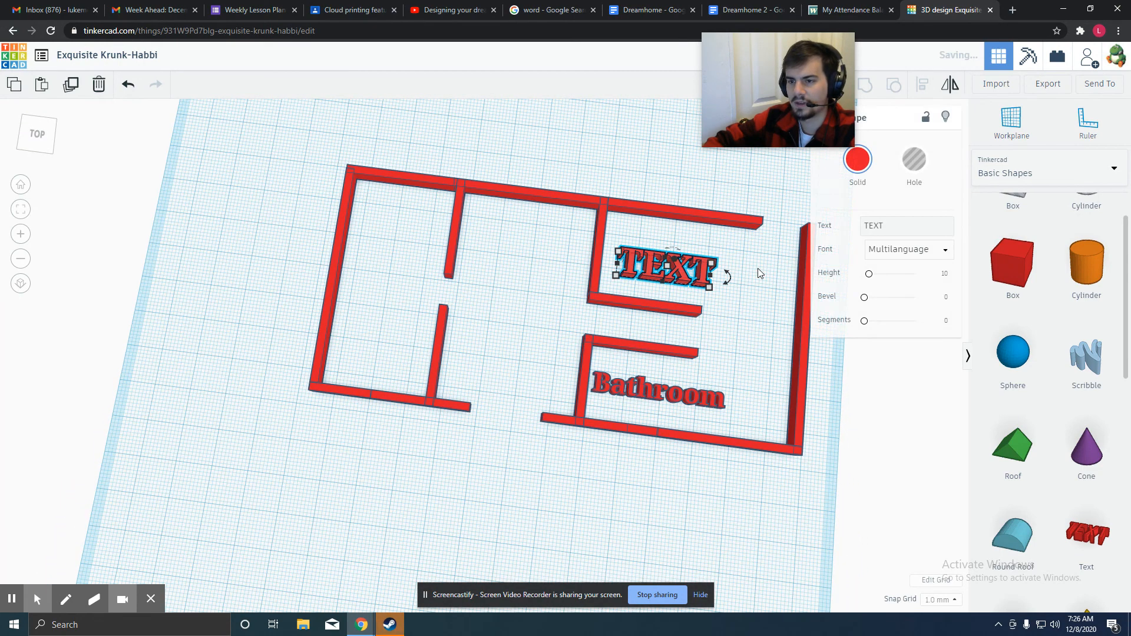
pyautogui.click(890, 230)
pyautogui.write('Kitchen')
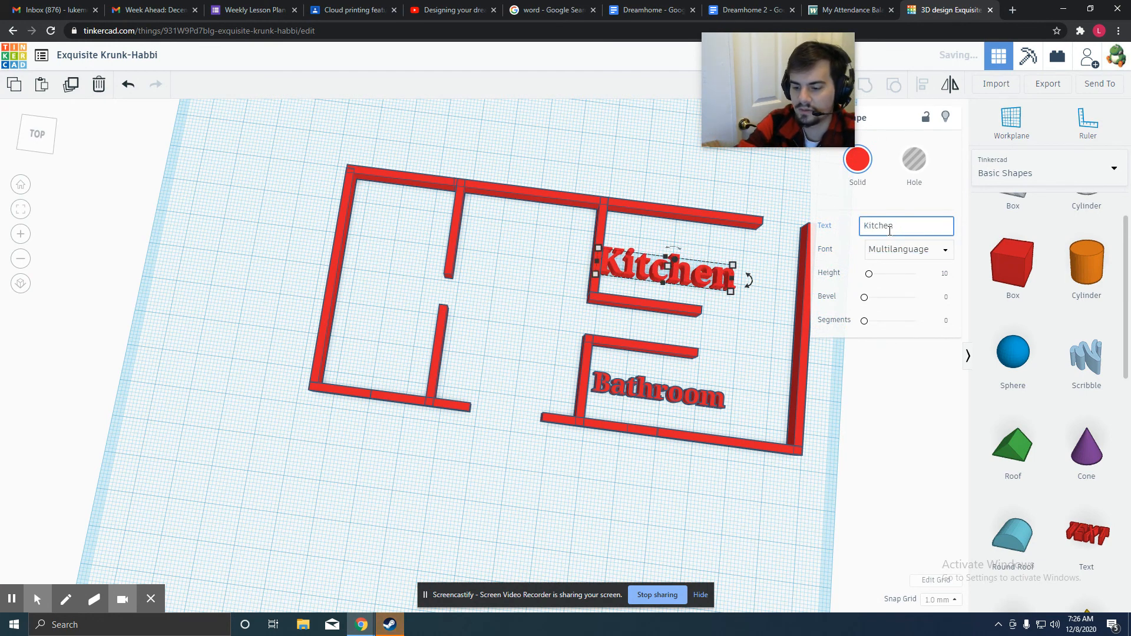
pyautogui.write('/di')
pyautogui.press('BackSpace')
pyautogui.press('BackSpace')
pyautogui.press('BackSpace')
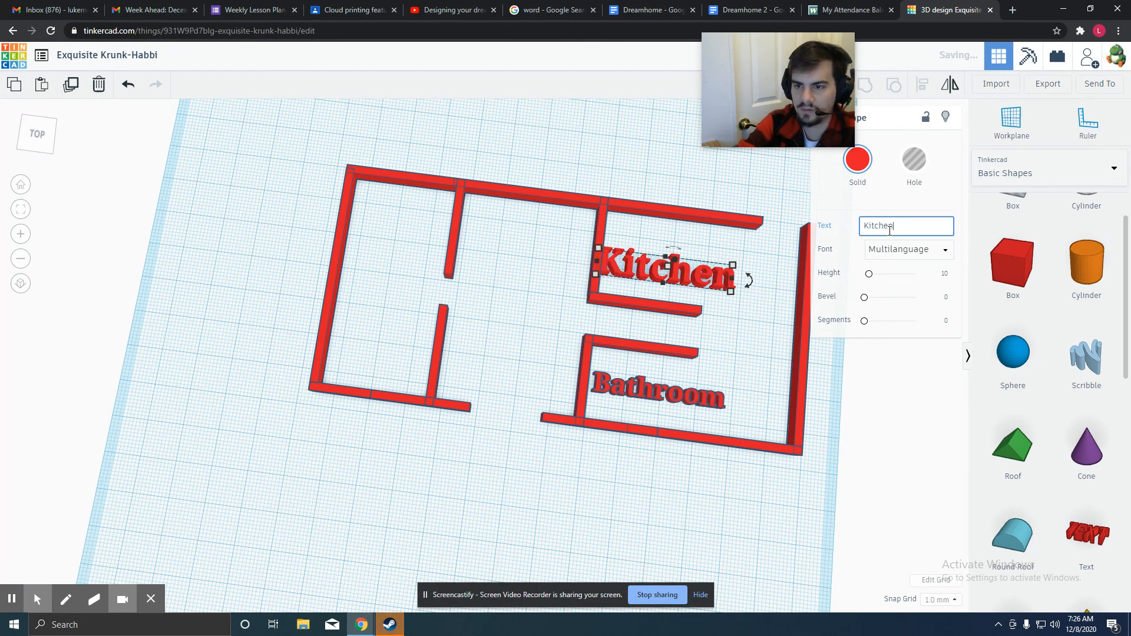
pyautogui.moveTo(733, 265); pyautogui.dragTo(687, 254)
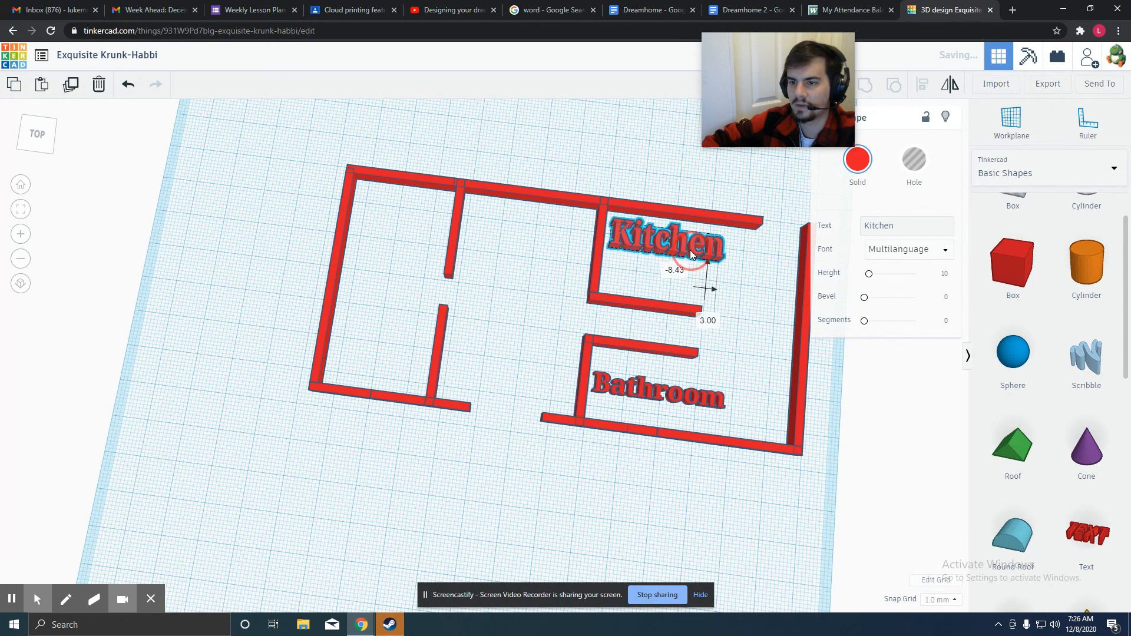
# - Add a "Dining Hall" text label, shrink it, rotate it 67.5° clockwise and place it alongside the right outer wall
pyautogui.moveTo(1102, 540); pyautogui.dragTo(750, 327)
pyautogui.write('Di')
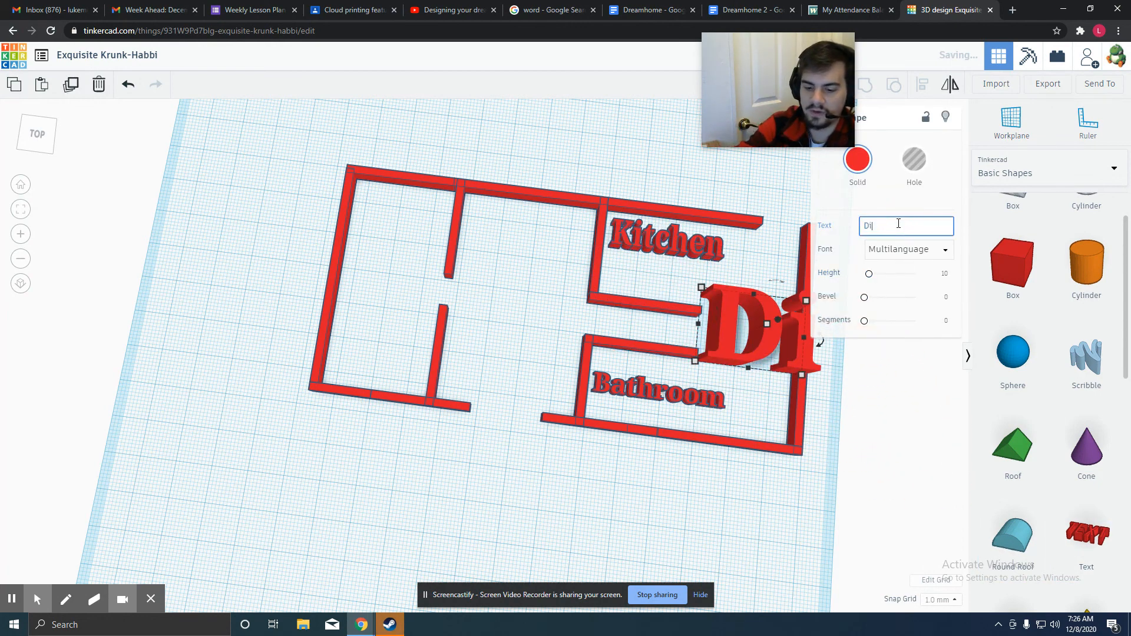
pyautogui.write('ning Hall')
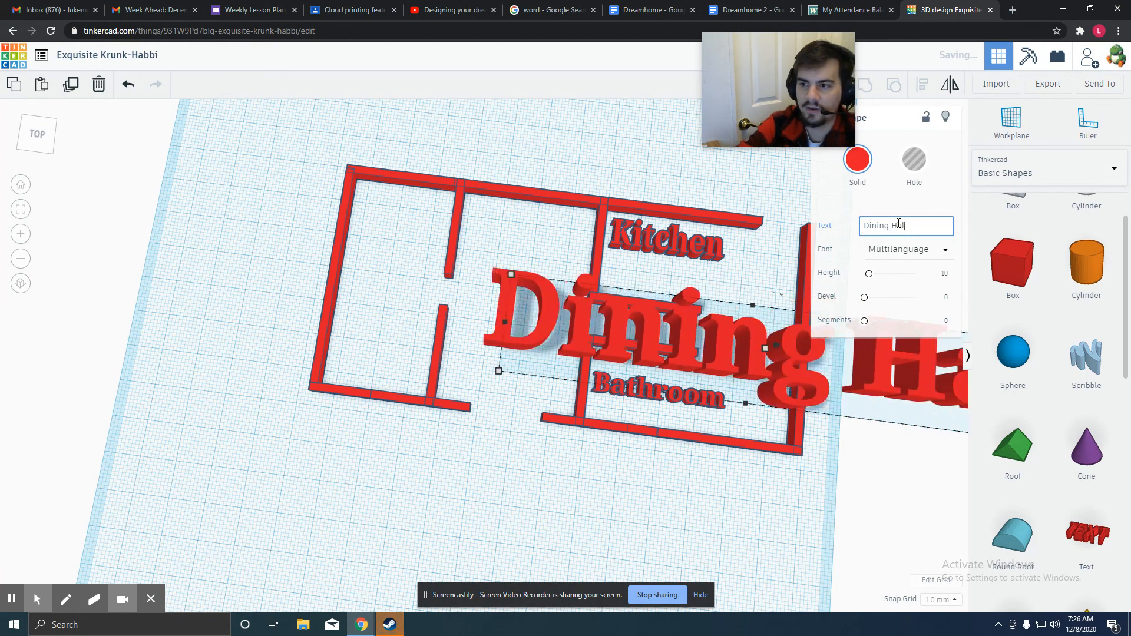
pyautogui.moveTo(463, 366); pyautogui.dragTo(840, 340)
pyautogui.moveTo(907, 351); pyautogui.dragTo(691, 335)
pyautogui.moveTo(812, 348); pyautogui.dragTo(752, 402)
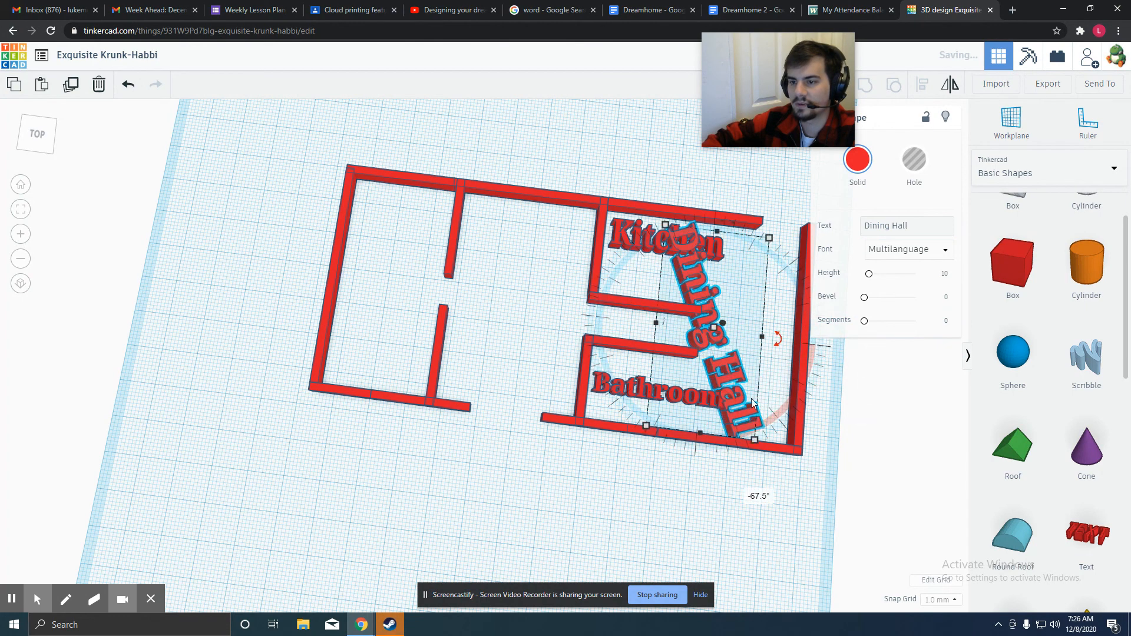
pyautogui.moveTo(643, 439); pyautogui.dragTo(773, 365)
pyautogui.click(882, 453)
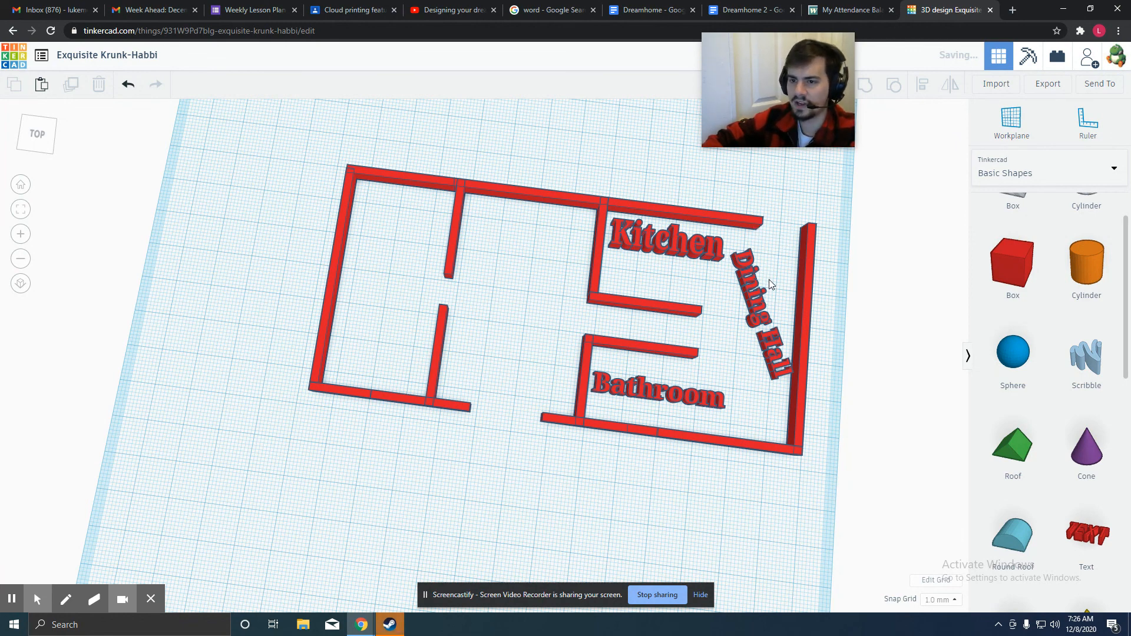
# - Add a "Stairwell" text label, shrink it and place it at the back of the central room
pyautogui.moveTo(1101, 552); pyautogui.dragTo(545, 280)
pyautogui.click(894, 222)
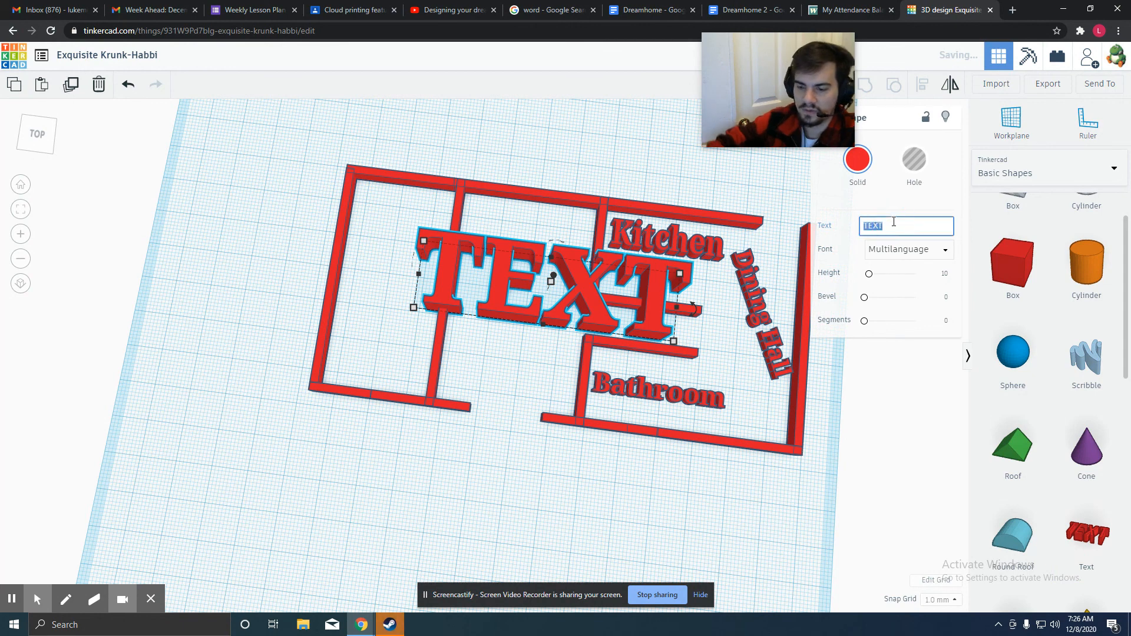
pyautogui.write('Stair')
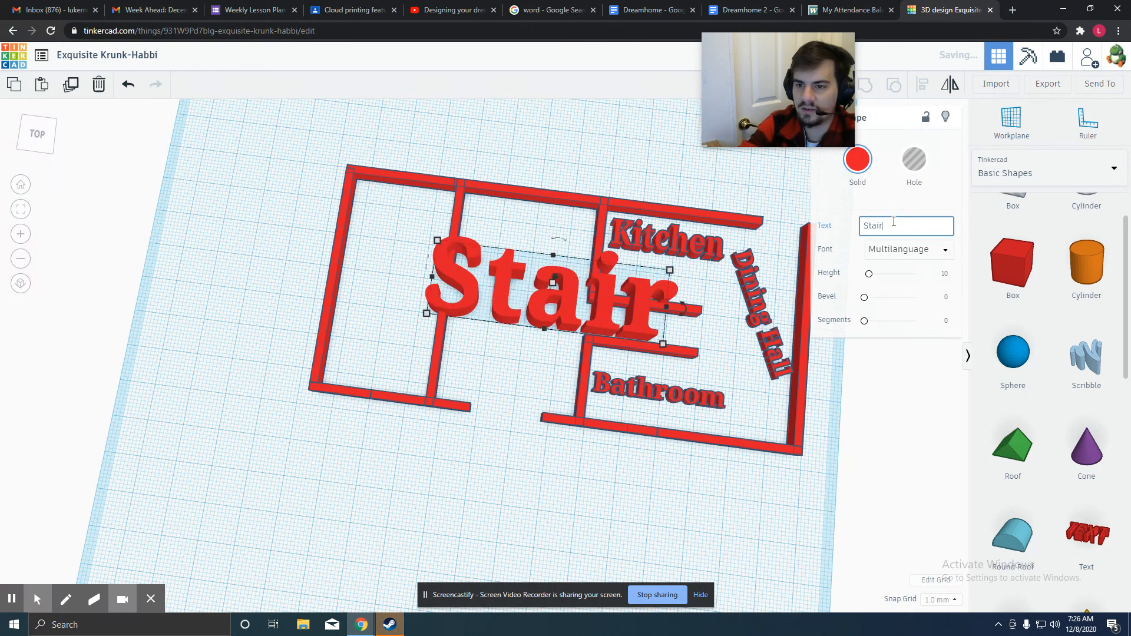
pyautogui.write('well')
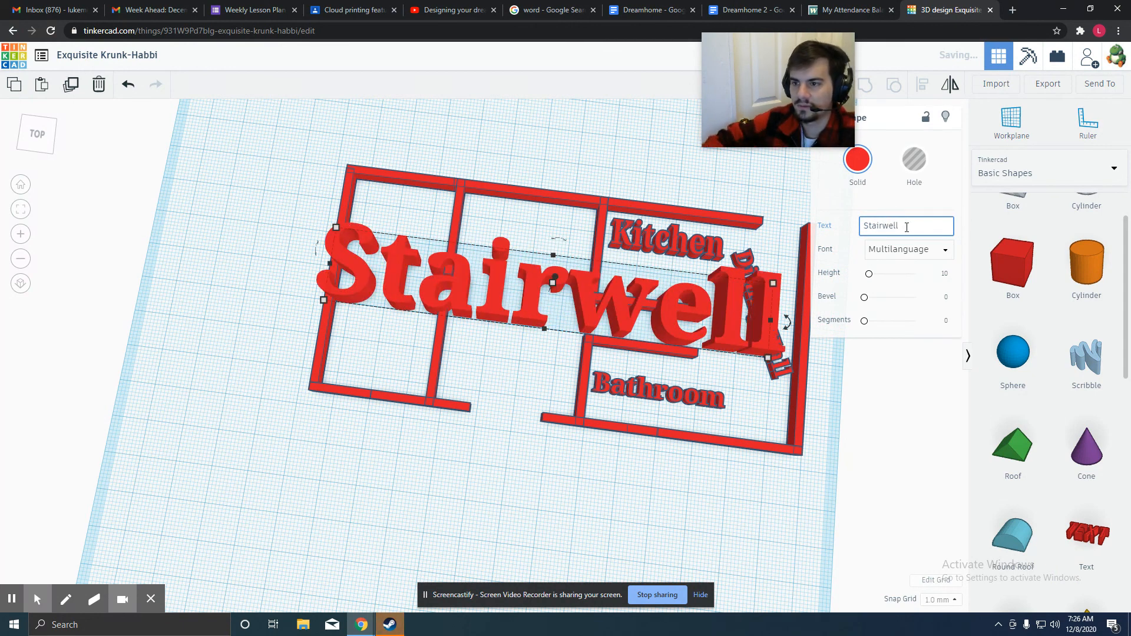
pyautogui.write(' D')
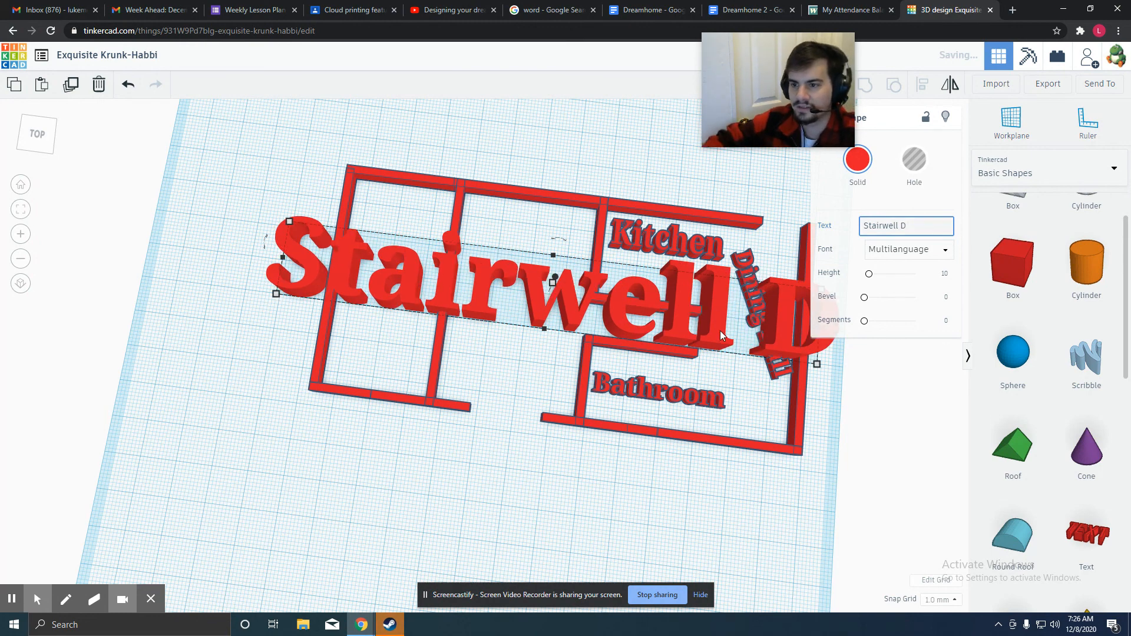
pyautogui.press('BackSpace')
pyautogui.press('BackSpace')
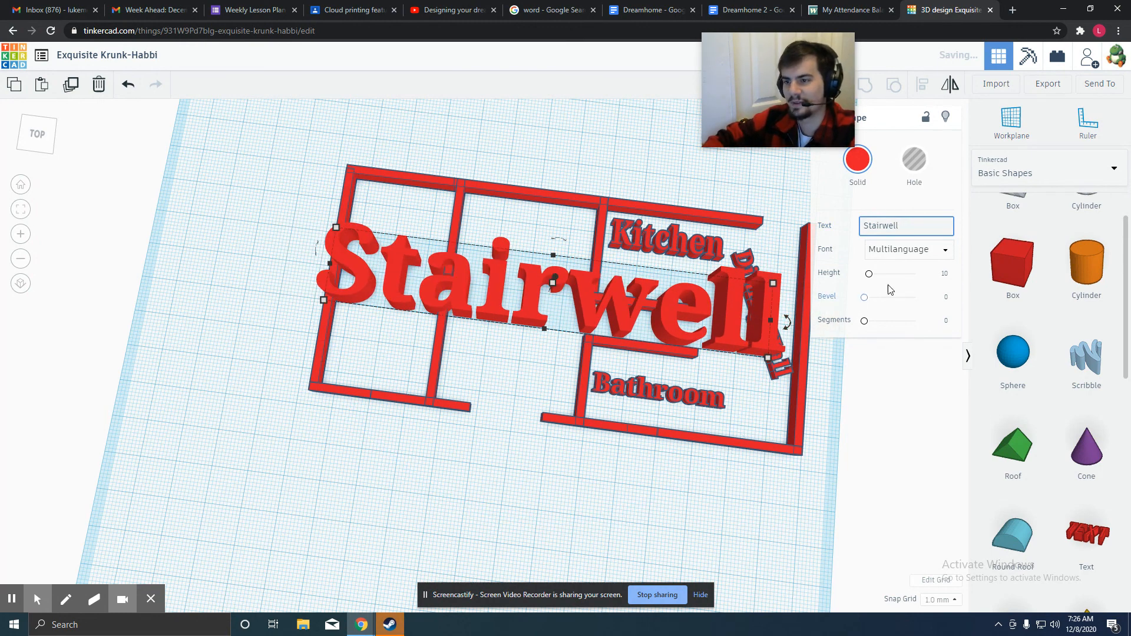
pyautogui.moveTo(774, 359); pyautogui.dragTo(571, 256)
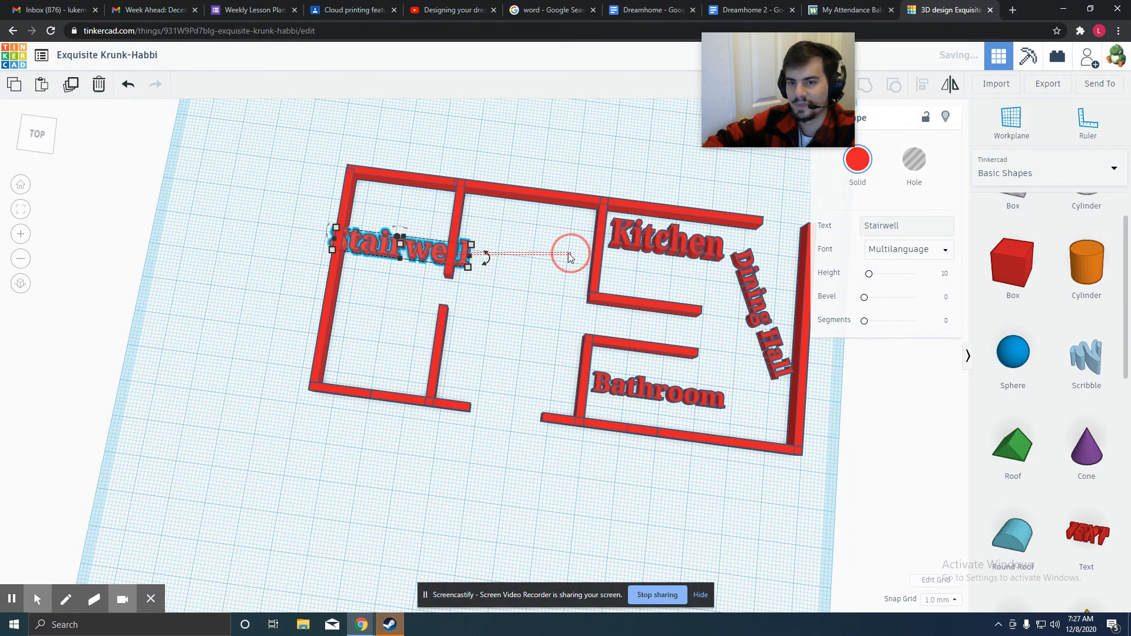
pyautogui.moveTo(433, 261); pyautogui.dragTo(560, 258)
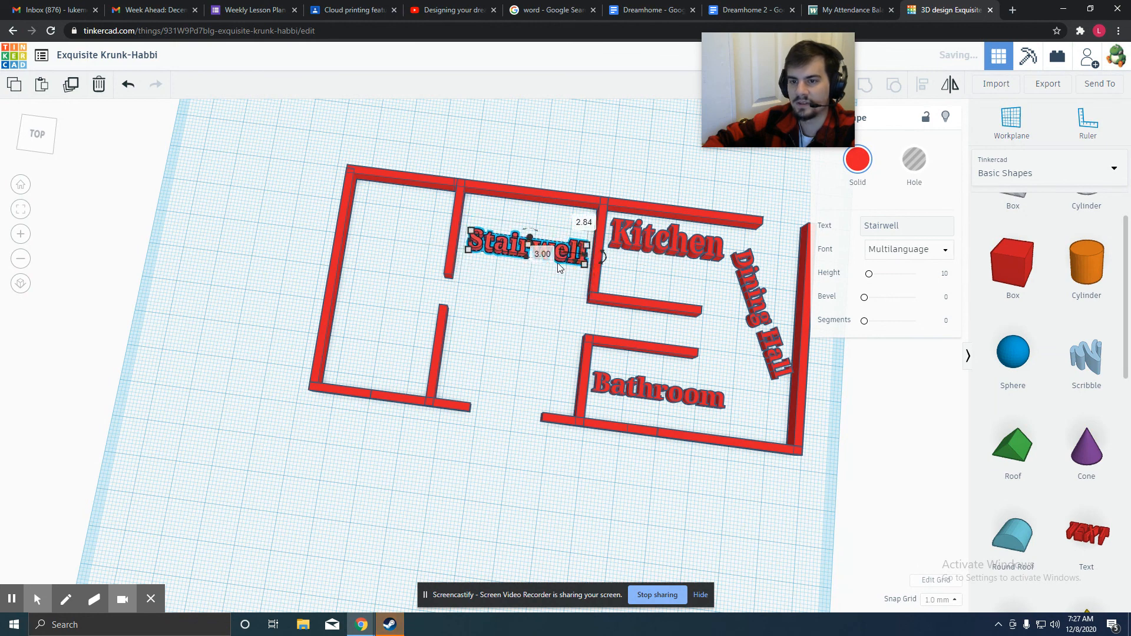
pyautogui.click(550, 337)
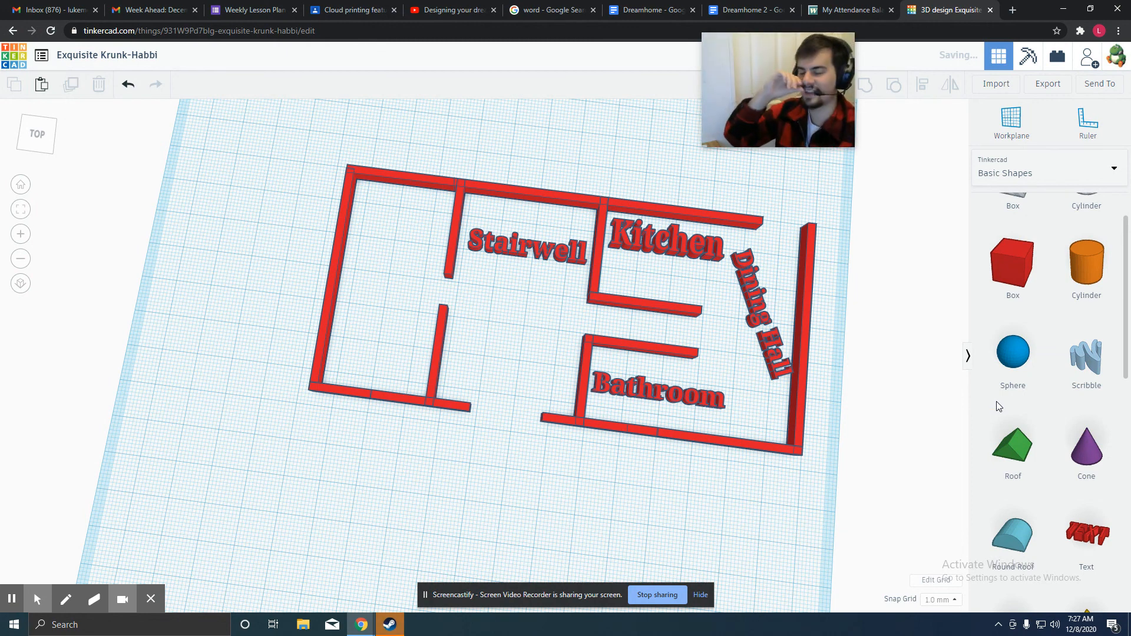
# - Add a "Movie Theater" text label, shrink it and place it across the middle of the left room
pyautogui.moveTo(1087, 534); pyautogui.dragTo(436, 292)
pyautogui.click(838, 225)
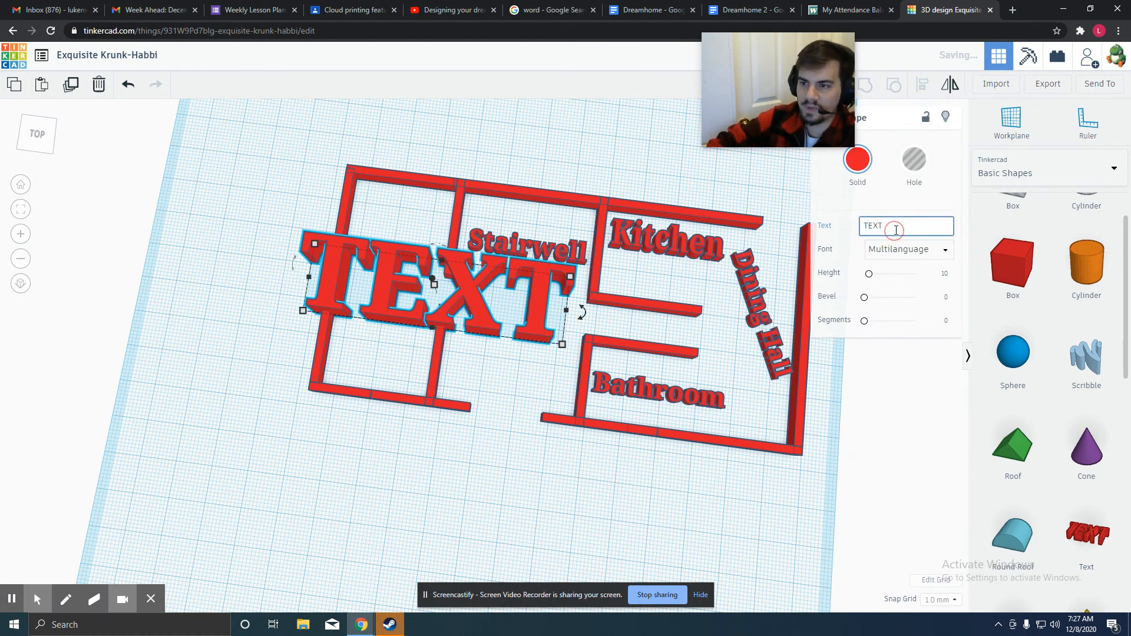
pyautogui.write('M')
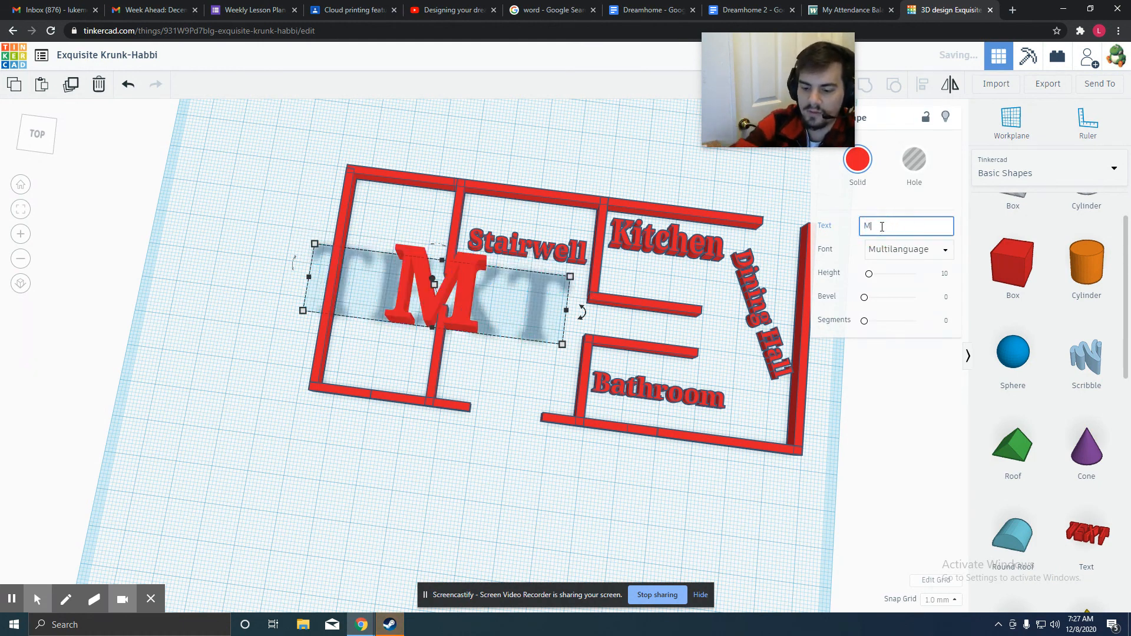
pyautogui.write('ovie Theater')
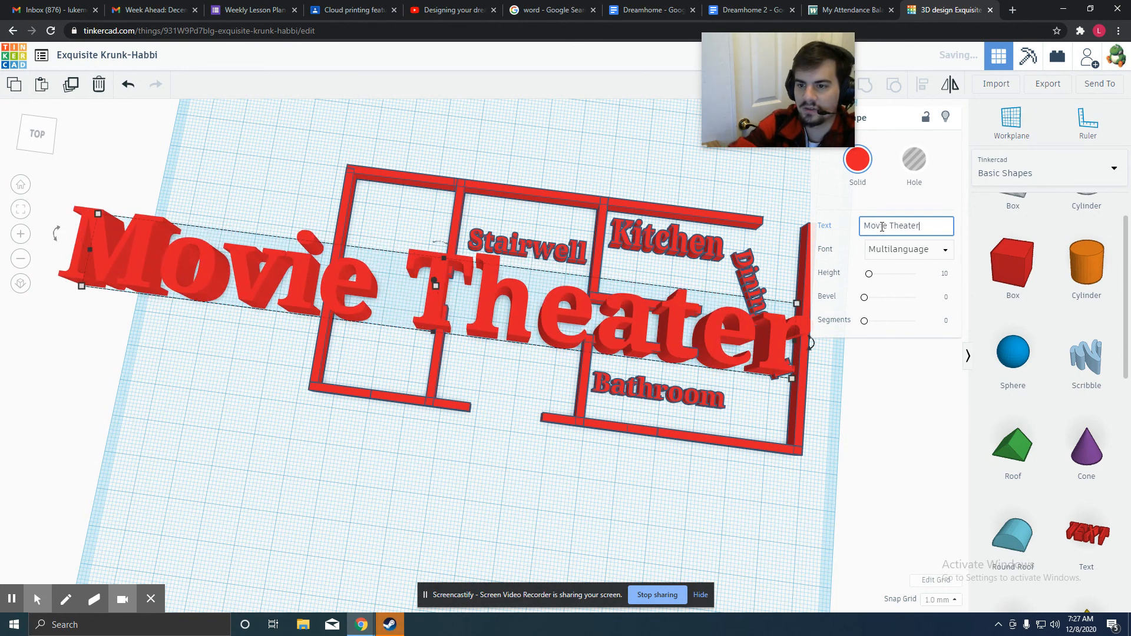
pyautogui.moveTo(800, 375); pyautogui.dragTo(421, 354)
pyautogui.click(495, 344)
pyautogui.moveTo(495, 344); pyautogui.dragTo(538, 328, button='right')
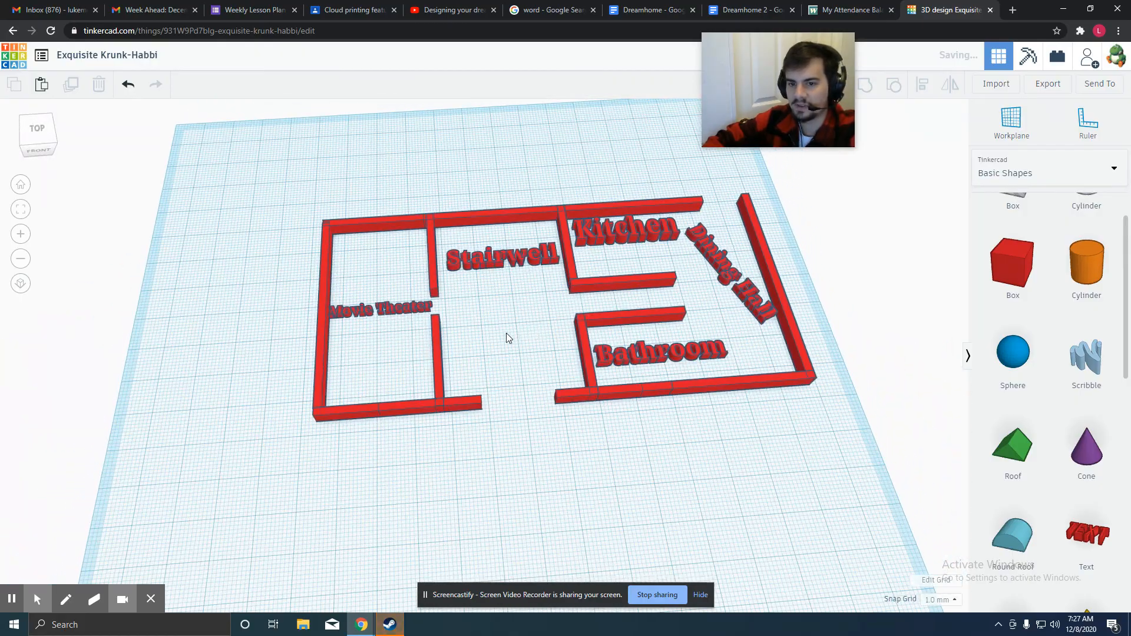
# - Select all the house walls, leave the room labels out of the selection, and group the walls into one shape
pyautogui.moveTo(552, 483); pyautogui.dragTo(644, 449, button='right')
pyautogui.moveTo(644, 449); pyautogui.dragTo(169, 194)
pyautogui.moveTo(677, 273); pyautogui.dragTo(379, 303, button='right')
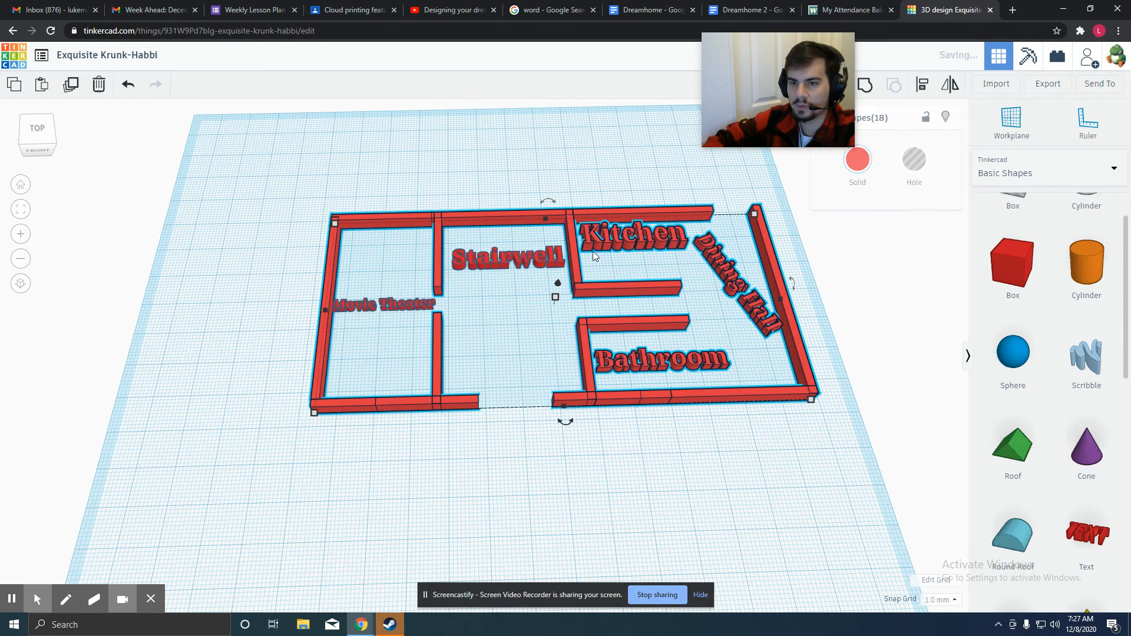
pyautogui.keyDown('shift'); pyautogui.click(624, 244); pyautogui.keyUp('shift')
pyautogui.keyDown('shift'); pyautogui.click(733, 274); pyautogui.keyUp('shift')
pyautogui.keyDown('shift'); pyautogui.click(713, 365); pyautogui.keyUp('shift')
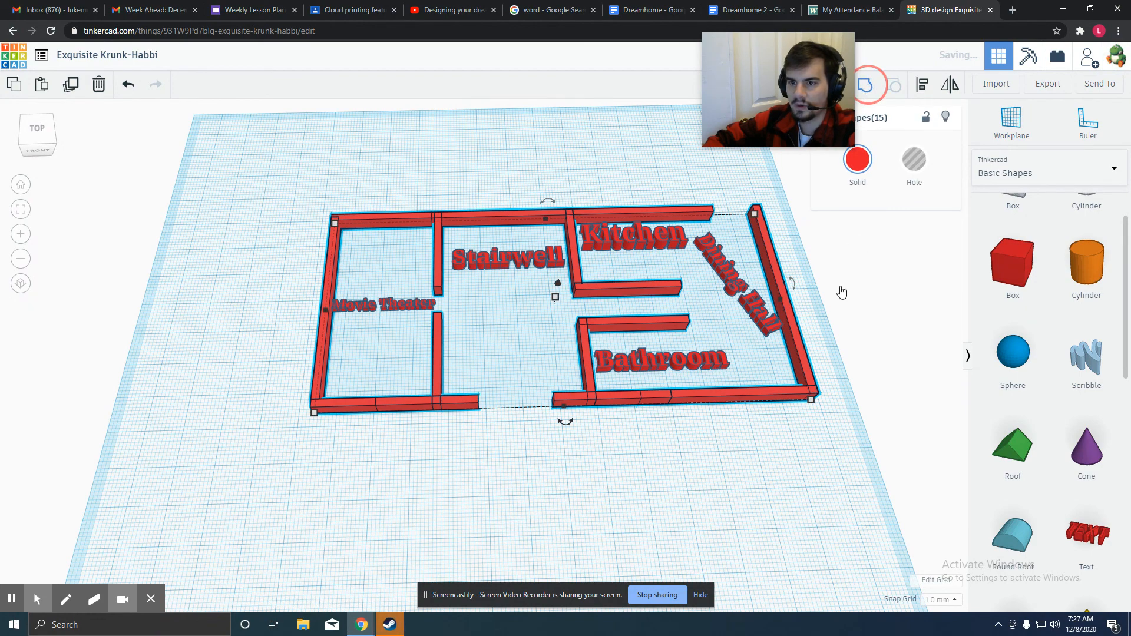
# - Stretch the grouped walls upward so they stand several times taller than the room labels
pyautogui.moveTo(785, 445); pyautogui.dragTo(815, 379, button='right')
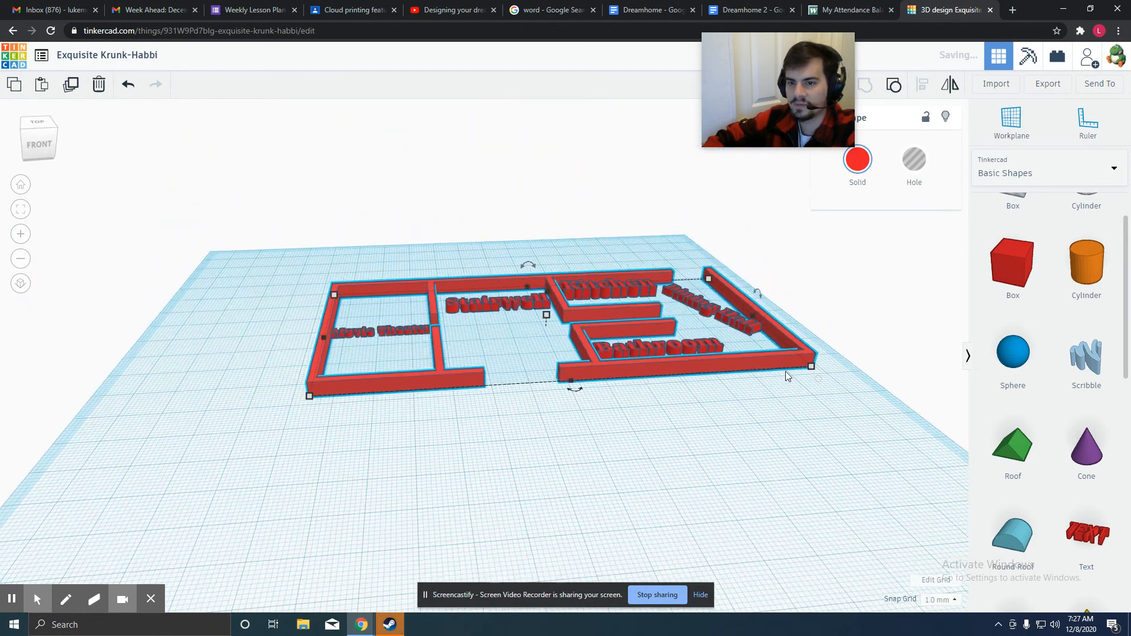
pyautogui.moveTo(543, 317); pyautogui.dragTo(554, 231)
pyautogui.click(542, 149)
pyautogui.moveTo(505, 189); pyautogui.dragTo(495, 218, button='right')
# - Add a box inside the house and shape it into a thin floor slab about 131 mm by 63 mm covering the footprint
pyautogui.moveTo(1006, 287); pyautogui.dragTo(499, 367)
pyautogui.moveTo(499, 302); pyautogui.dragTo(350, 274)
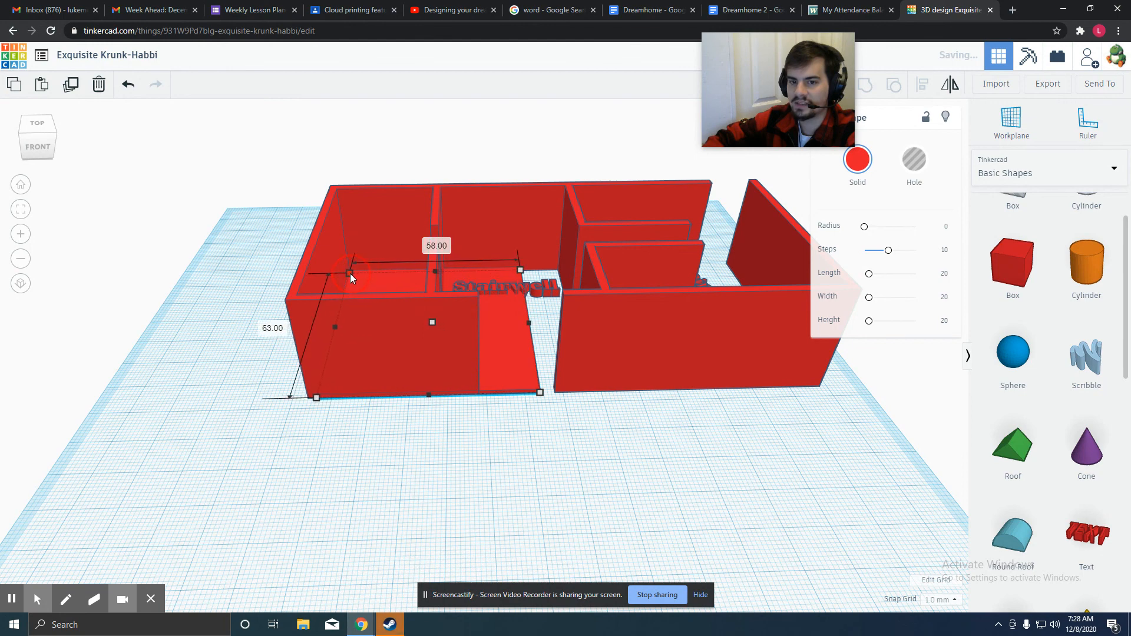
pyautogui.moveTo(532, 326); pyautogui.dragTo(786, 342)
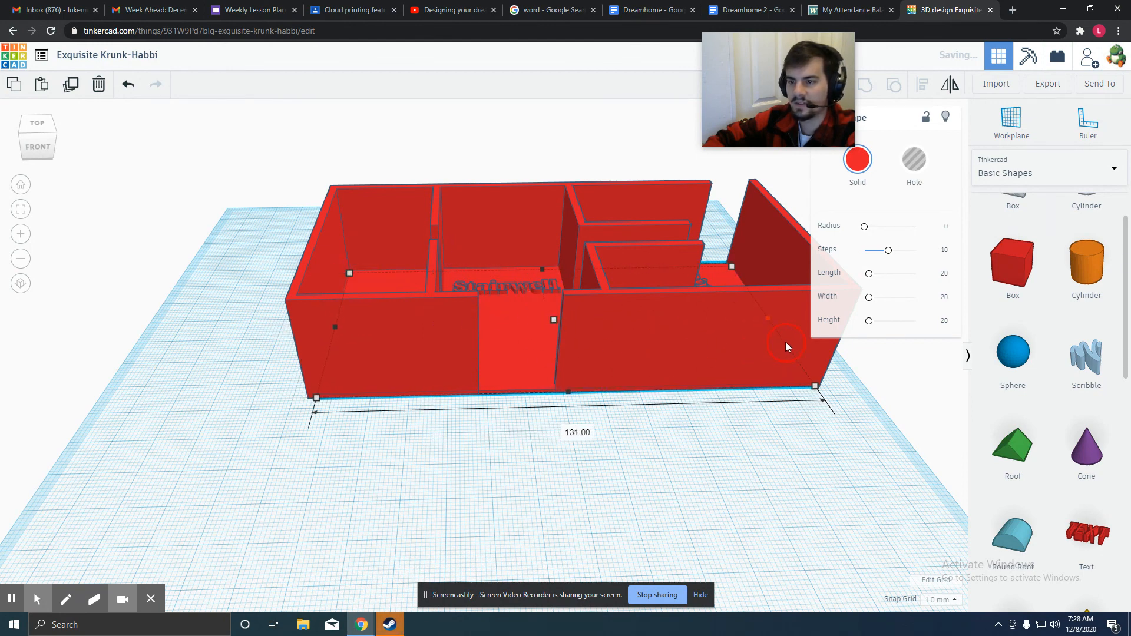
# - Duplicate the floor slab and place the copy flat on the workplane in front of the house
pyautogui.moveTo(707, 440); pyautogui.dragTo(715, 511, button='right')
pyautogui.scroll(-2, 795, 377)
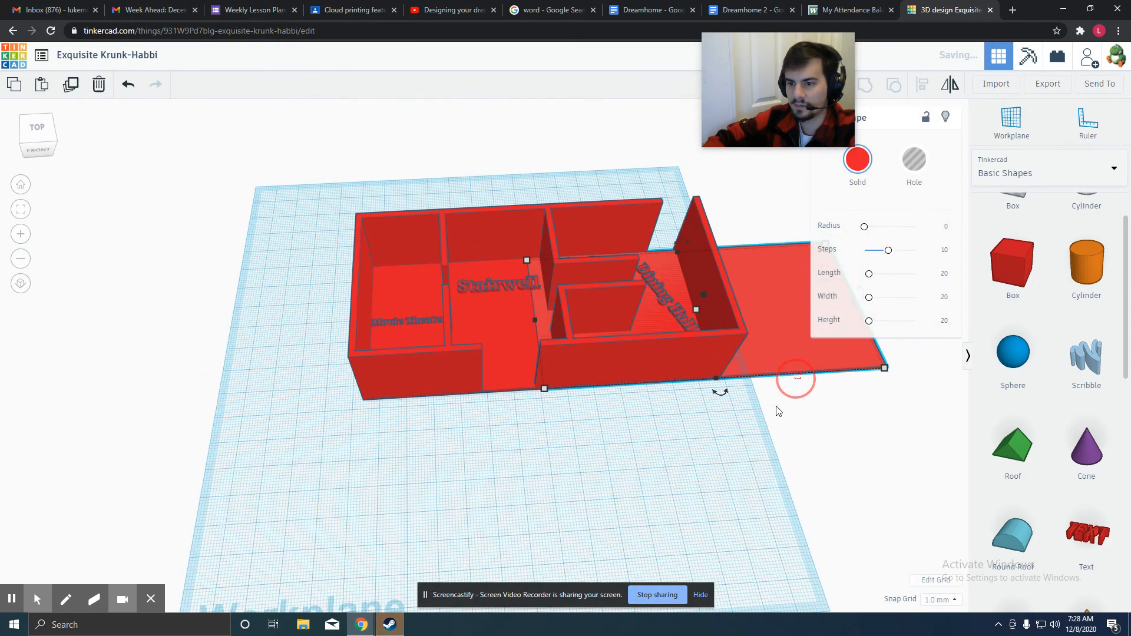
pyautogui.moveTo(710, 535); pyautogui.dragTo(711, 532)
pyautogui.click(772, 438)
pyautogui.moveTo(781, 346); pyautogui.dragTo(671, 566)
pyautogui.scroll(-2, 674, 508)
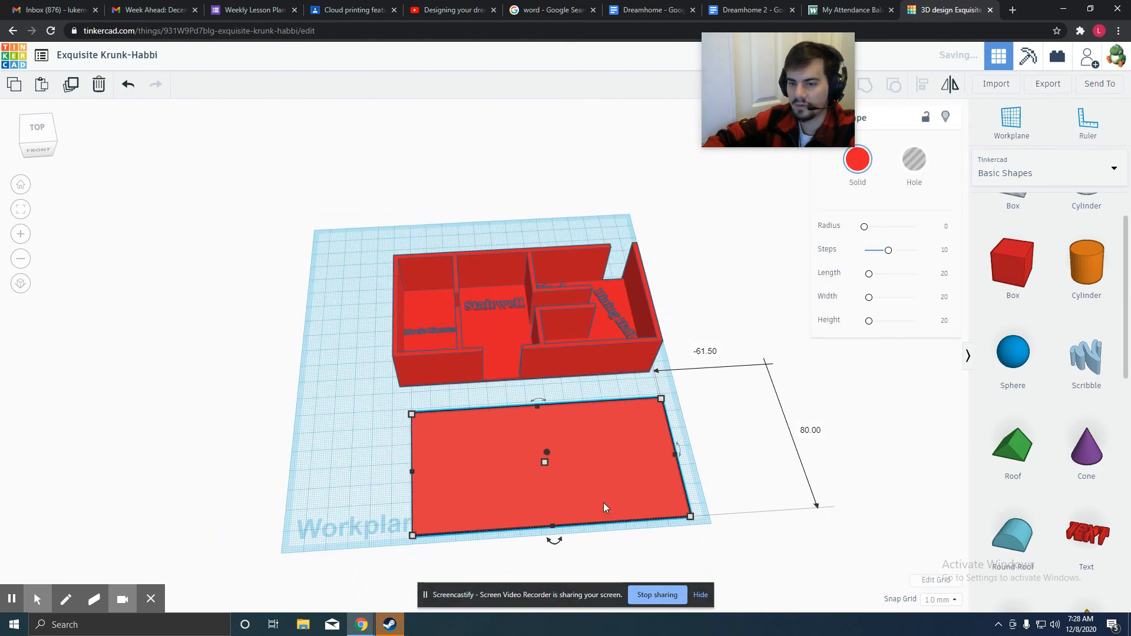
pyautogui.click(729, 486)
# - Examine the walled floor plan, its room labels and doorways, and the separate slab from above and from several sides
pyautogui.moveTo(510, 462); pyautogui.dragTo(442, 258, button='right')
pyautogui.moveTo(595, 334); pyautogui.dragTo(641, 422, button='right')
pyautogui.moveTo(706, 405); pyautogui.dragTo(504, 425, button='right')
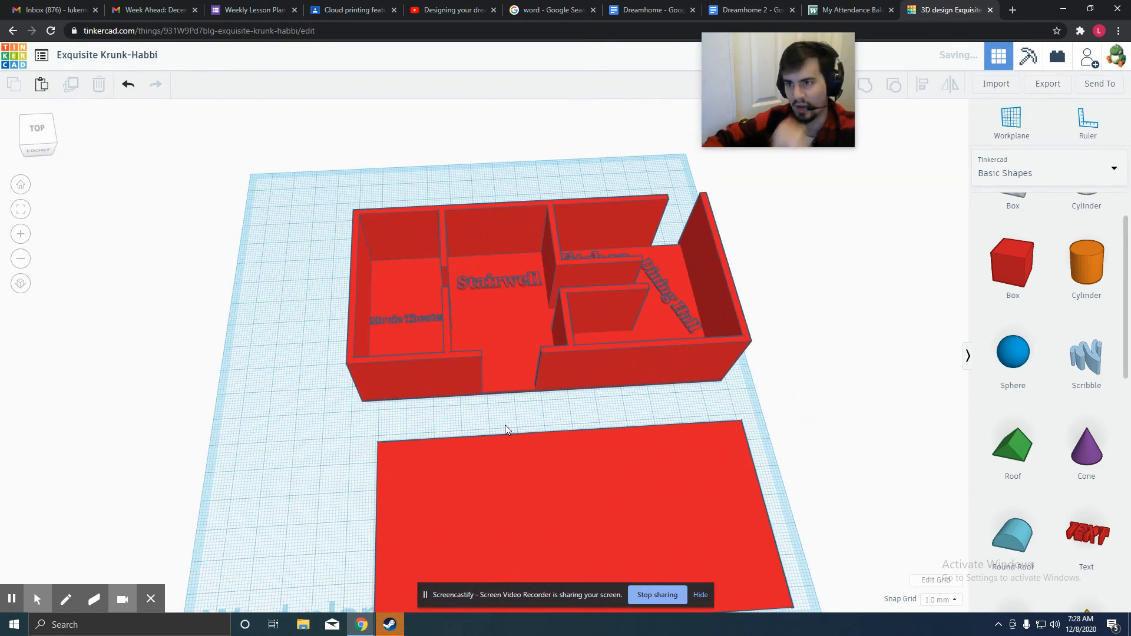
pyautogui.moveTo(635, 387); pyautogui.dragTo(644, 408, button='right')
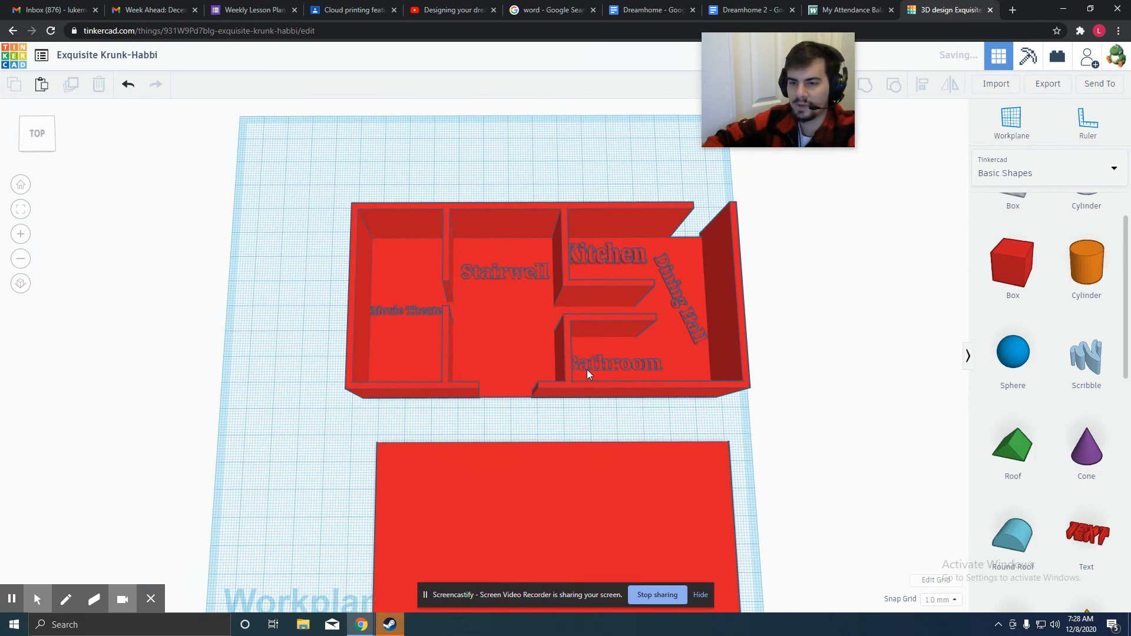
pyautogui.moveTo(568, 407)
pyautogui.mouseDown(button='right')
pyautogui.moveTo(521, 291)
pyautogui.moveTo(494, 440)
pyautogui.moveTo(535, 431)
pyautogui.moveTo(599, 375)
pyautogui.moveTo(569, 430)
pyautogui.mouseUp(button='right')
pyautogui.click(511, 440)
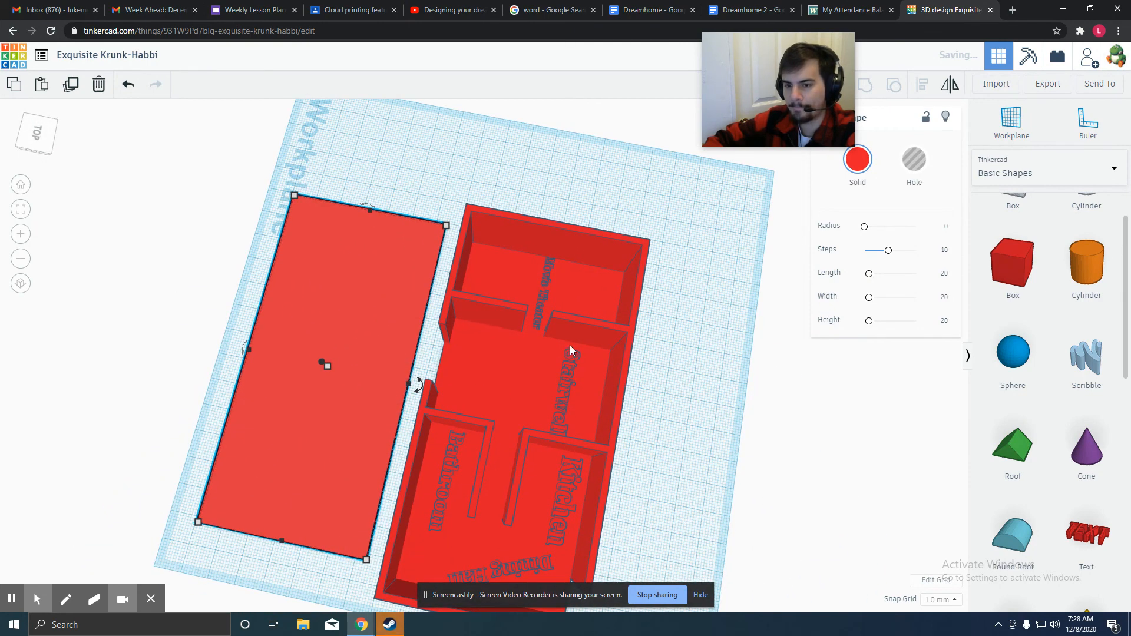
pyautogui.moveTo(531, 369); pyautogui.dragTo(549, 347, button='right')
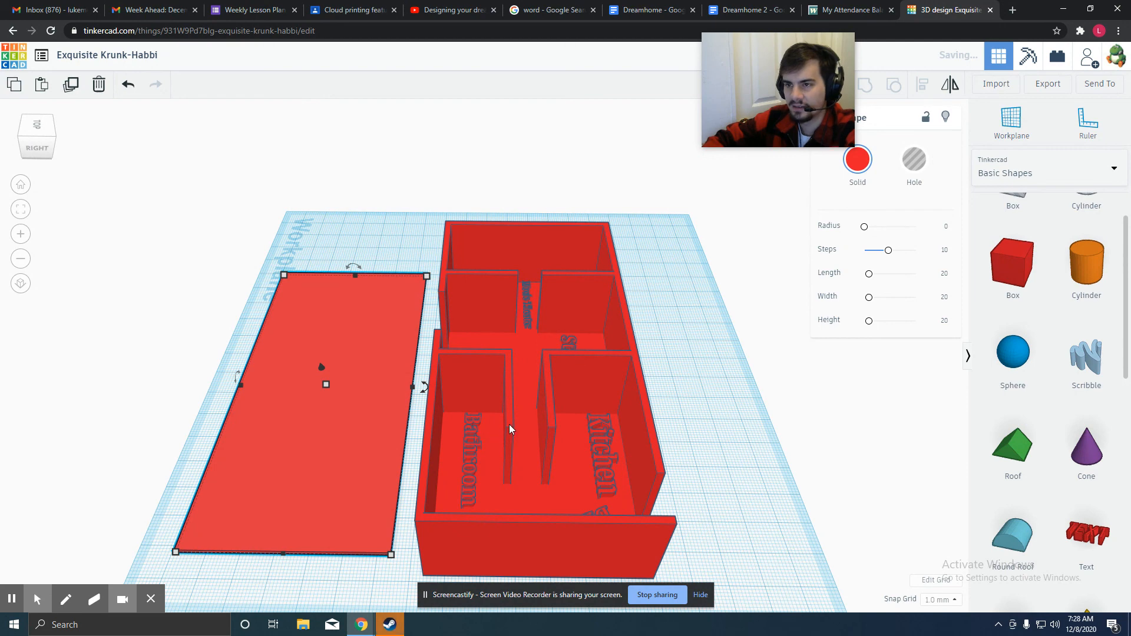
pyautogui.click(1081, 619)
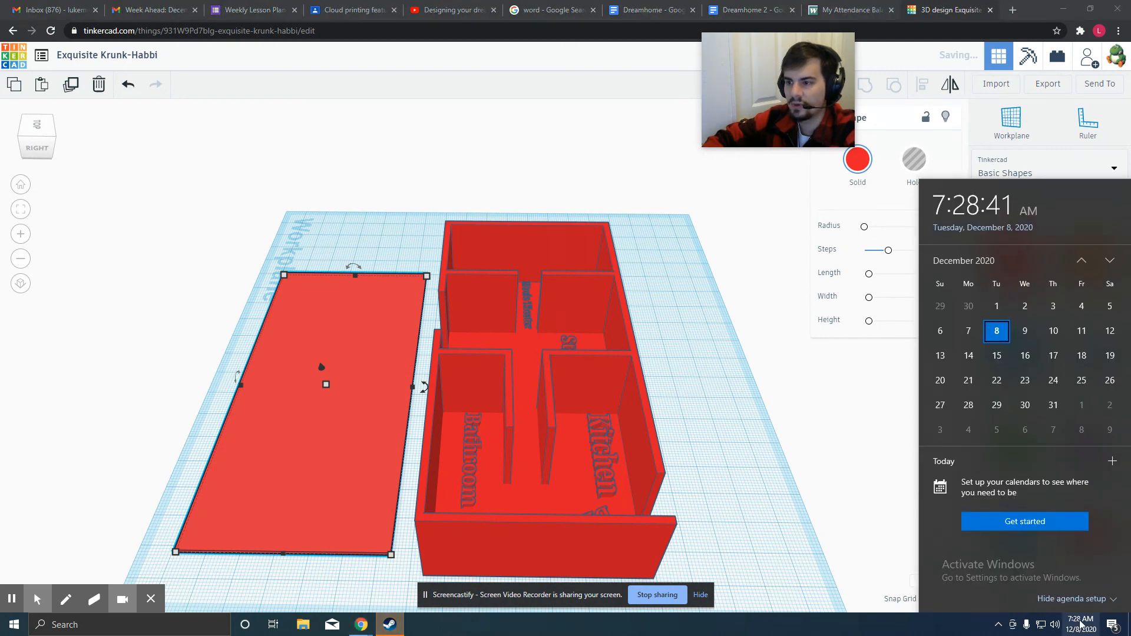
pyautogui.click(846, 485)
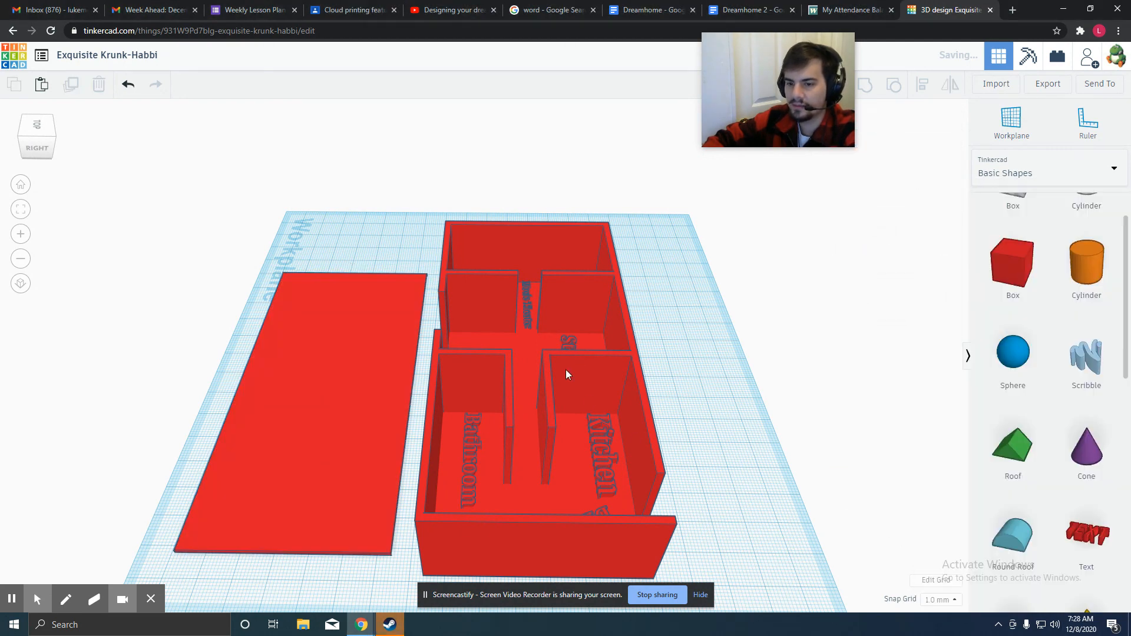
pyautogui.moveTo(462, 415); pyautogui.dragTo(793, 462, button='right')
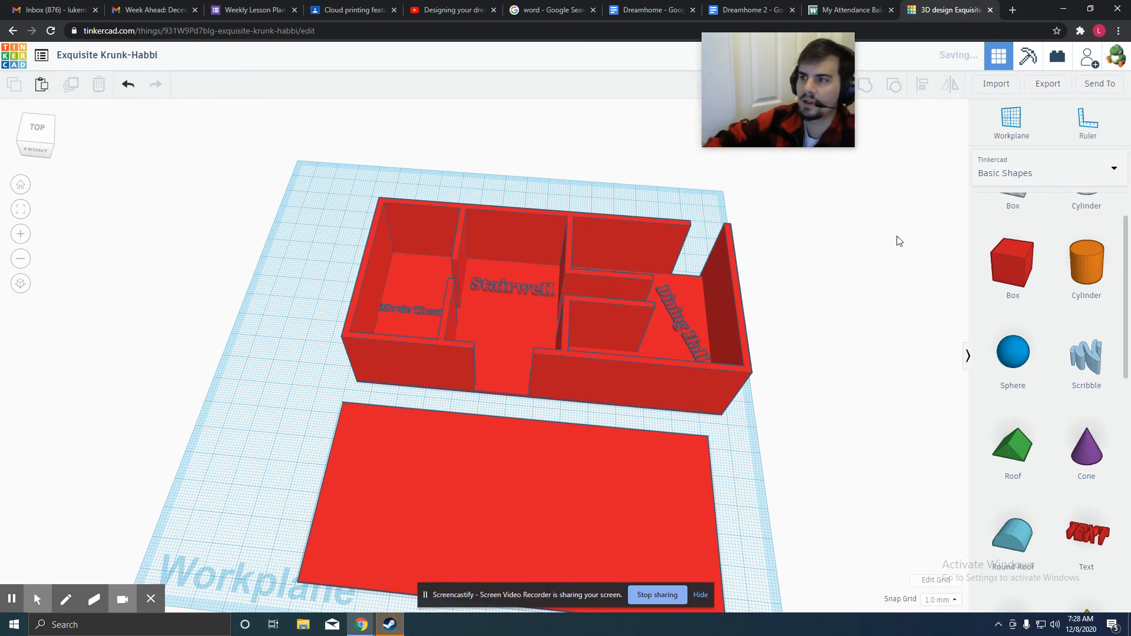
pyautogui.click(1080, 31)
pyautogui.click(988, 112)
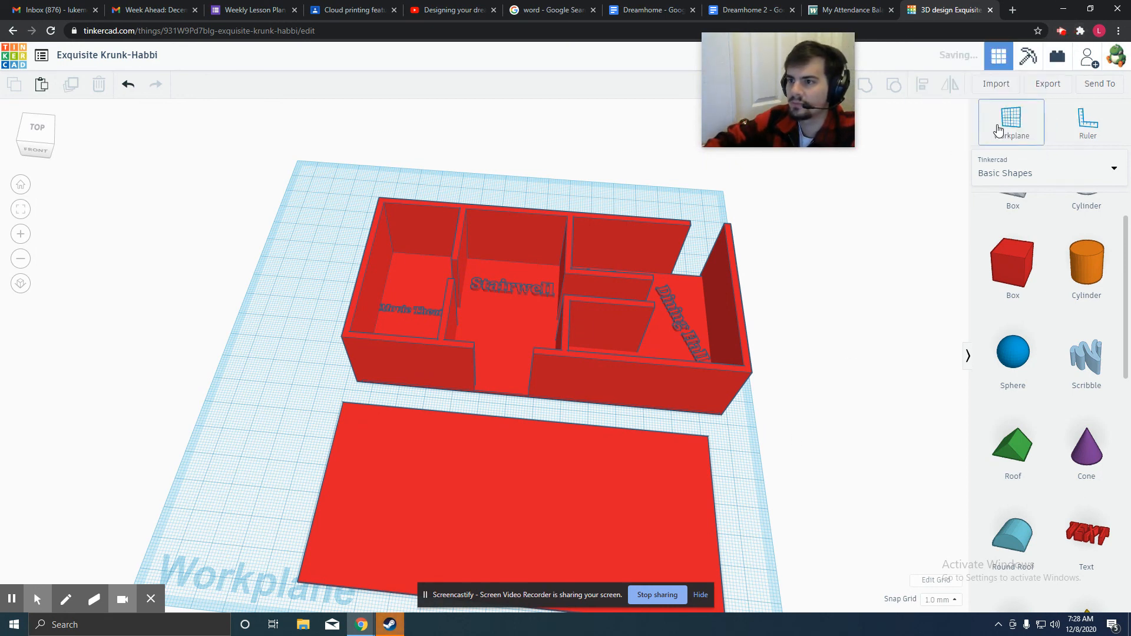